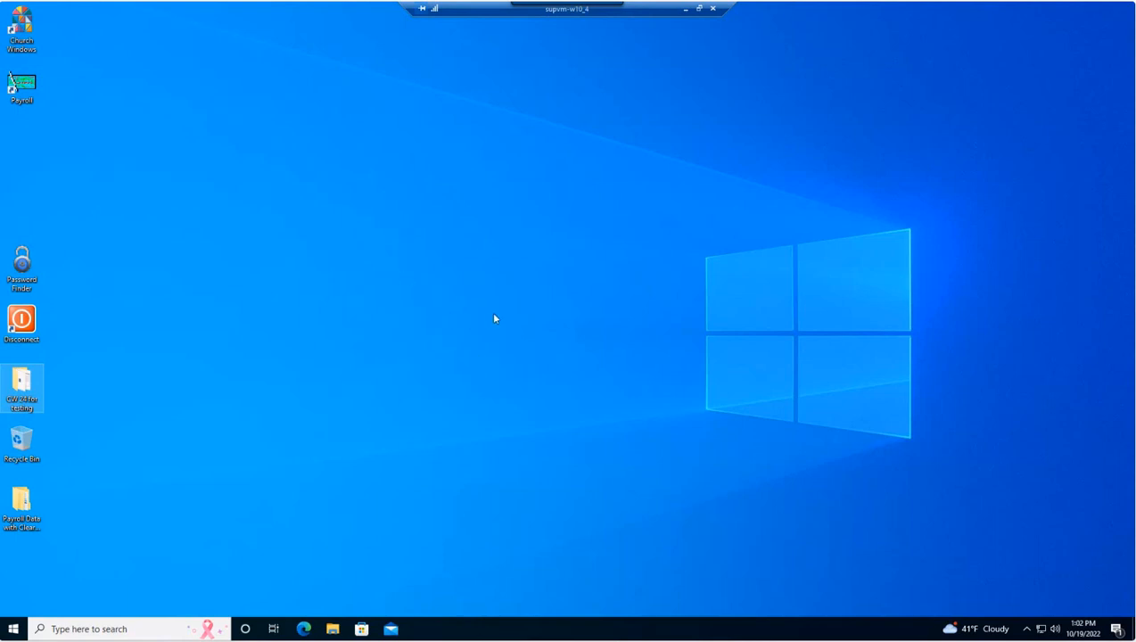
Launch Church Windows from the desktop shortcut and sign in with the username and password.
{"action": "left_click", "coordinate": [21, 27]}
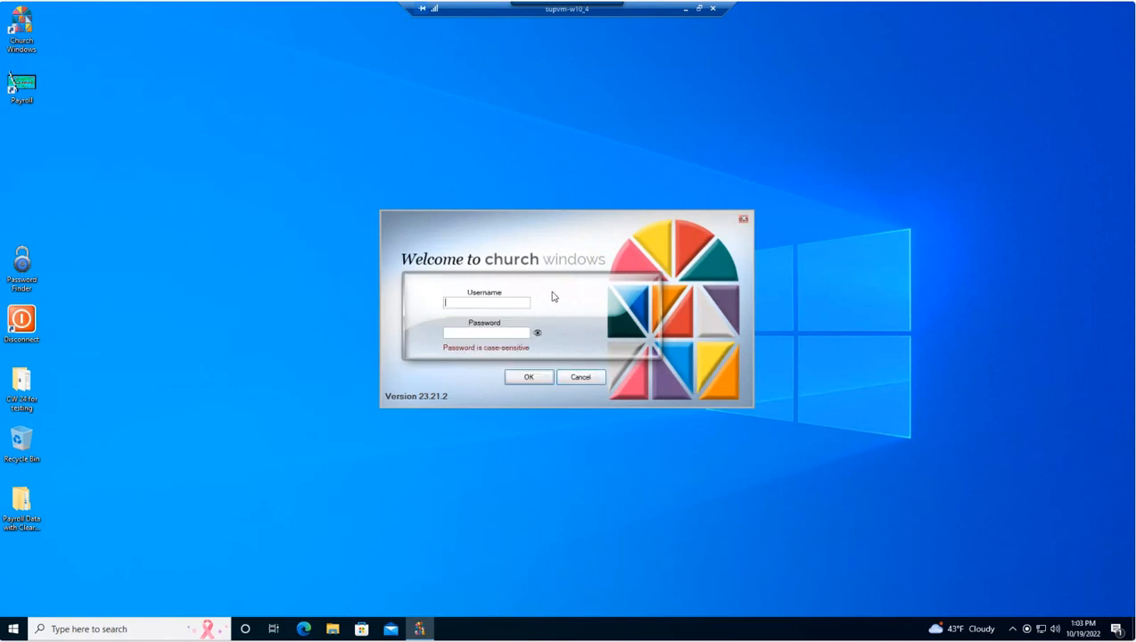
{"action": "type", "text": "nate"}
{"action": "type", "text": "***"}
{"action": "left_click", "coordinate": [528, 378]}
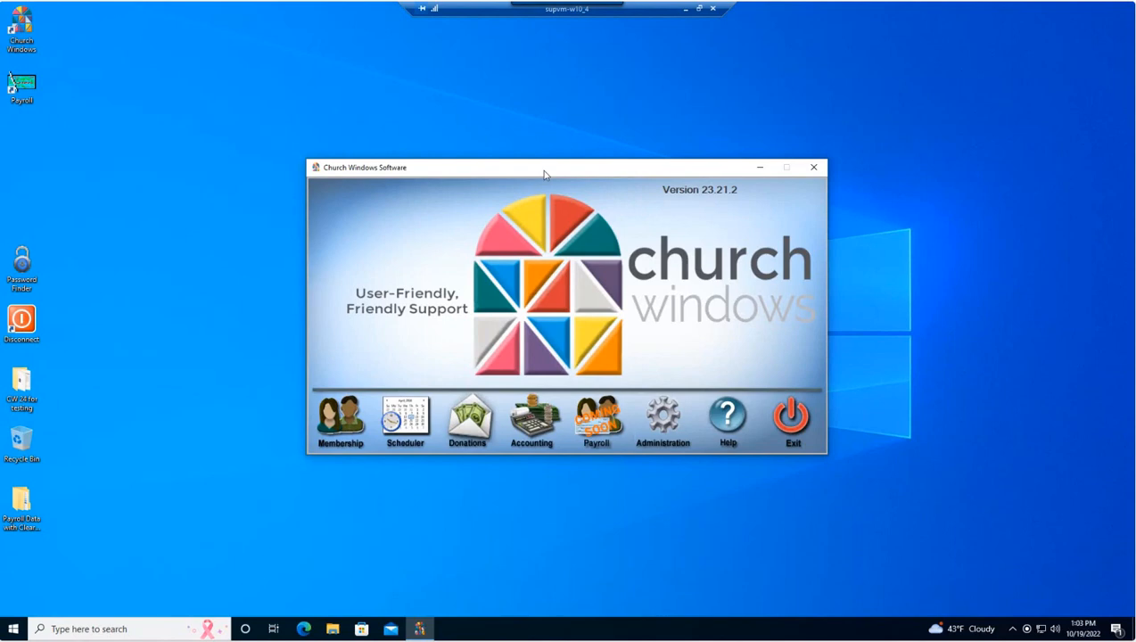
Open Administration > Backup and set the backup destination to the Desktop.
{"action": "left_click", "coordinate": [665, 421]}
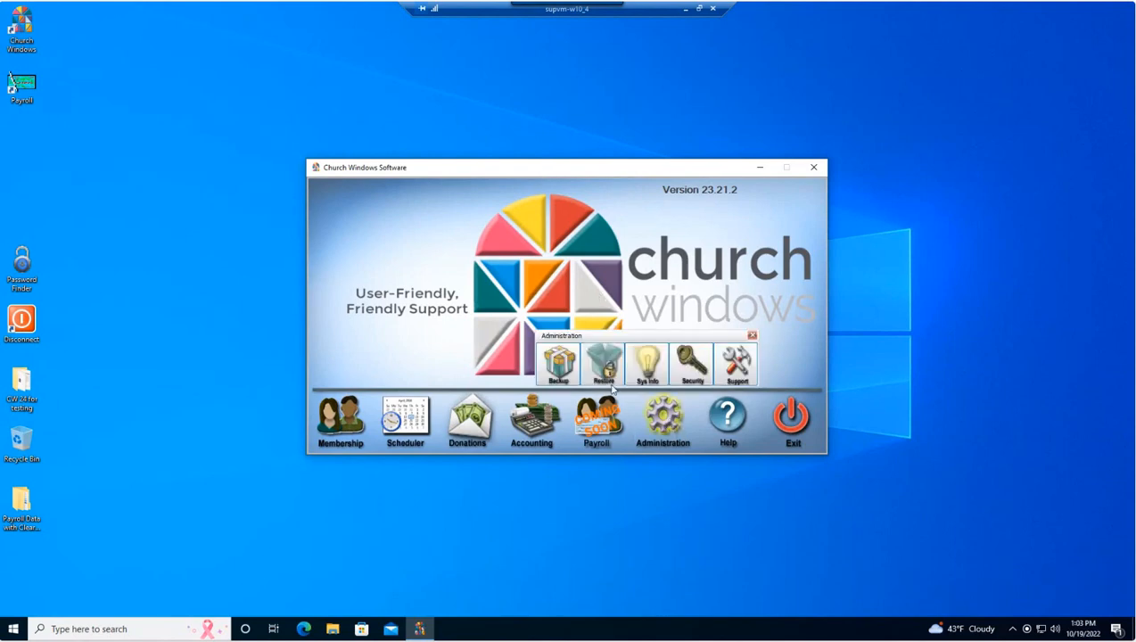
{"action": "left_click", "coordinate": [560, 364]}
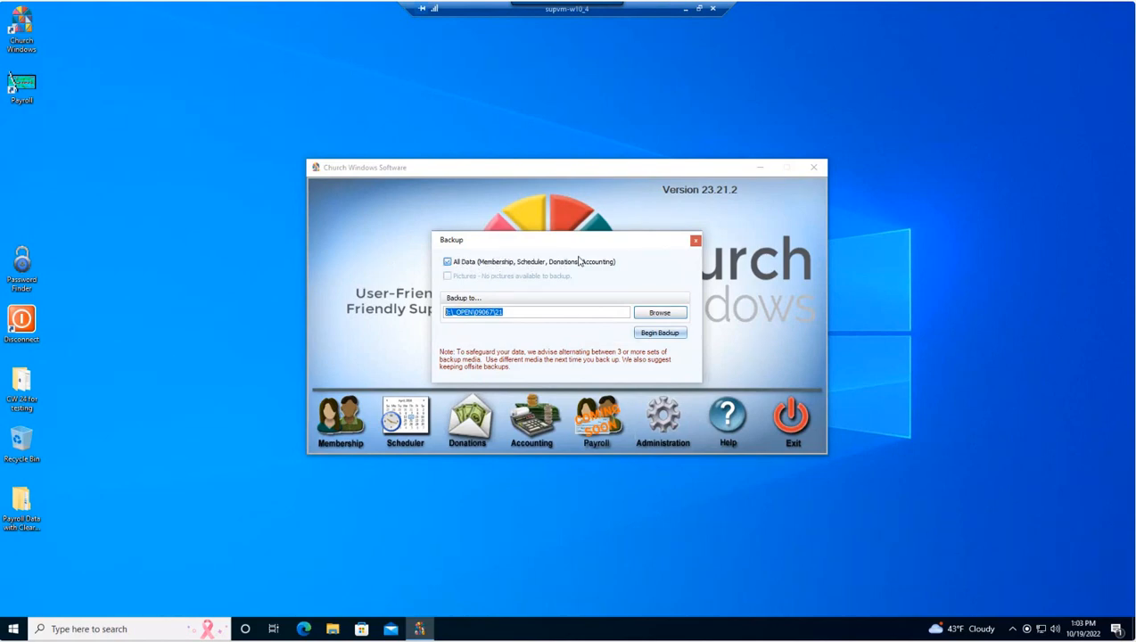
{"action": "left_click", "coordinate": [652, 312]}
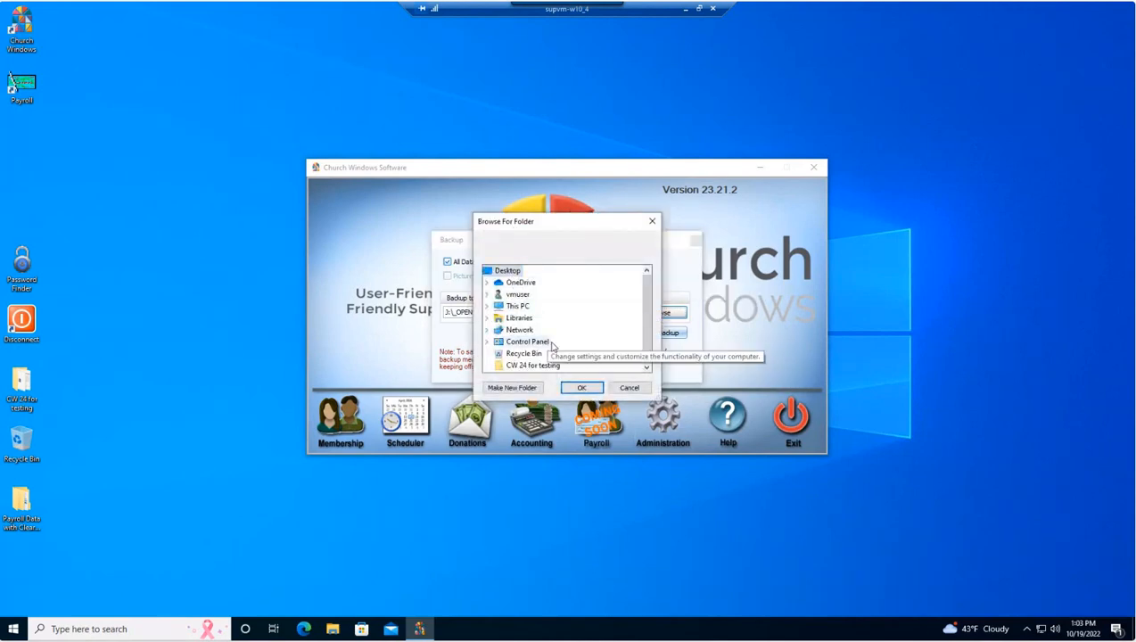
{"action": "left_click", "coordinate": [582, 389]}
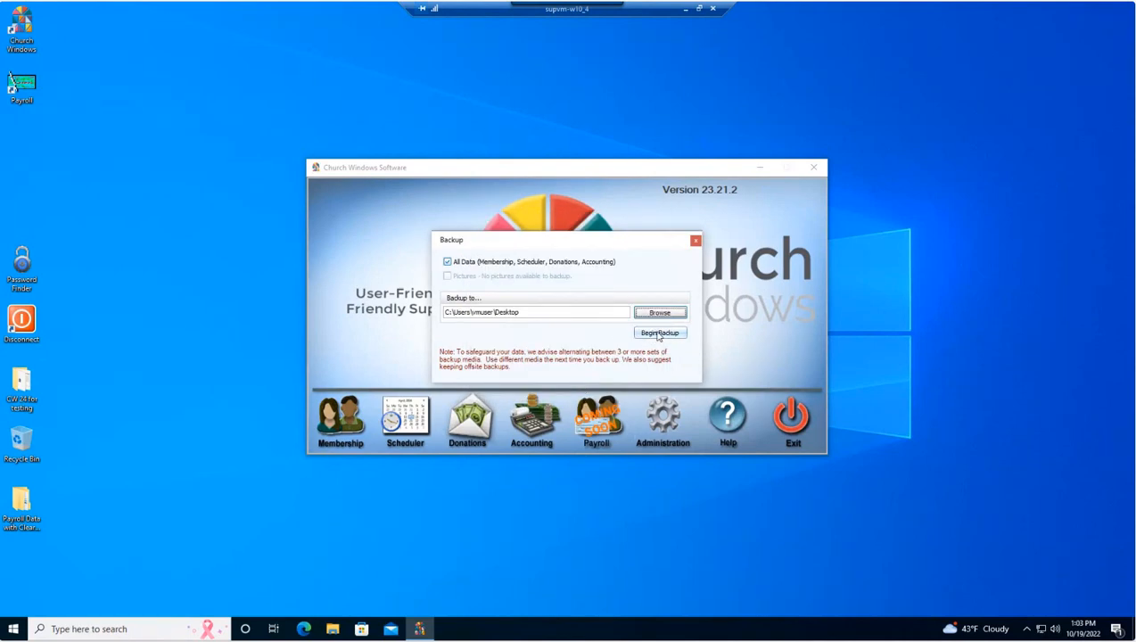
Run the full backup of all data, confirm completion, and close the Backup dialog.
{"action": "left_click", "coordinate": [655, 329]}
{"action": "left_click", "coordinate": [658, 333]}
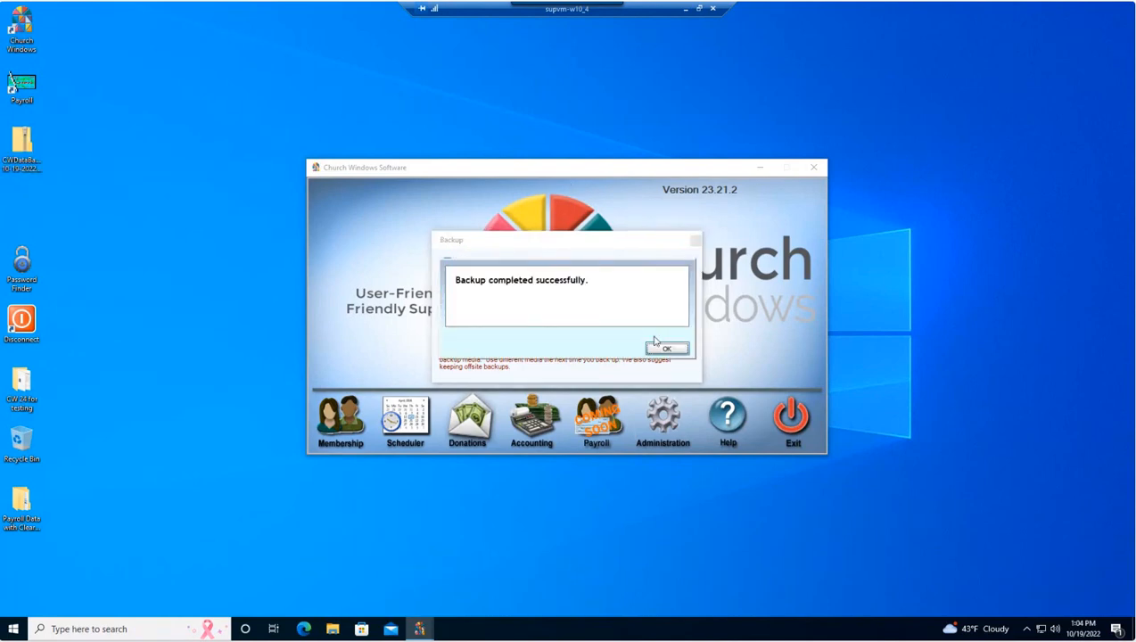
{"action": "left_click", "coordinate": [665, 350]}
{"action": "left_click", "coordinate": [696, 240]}
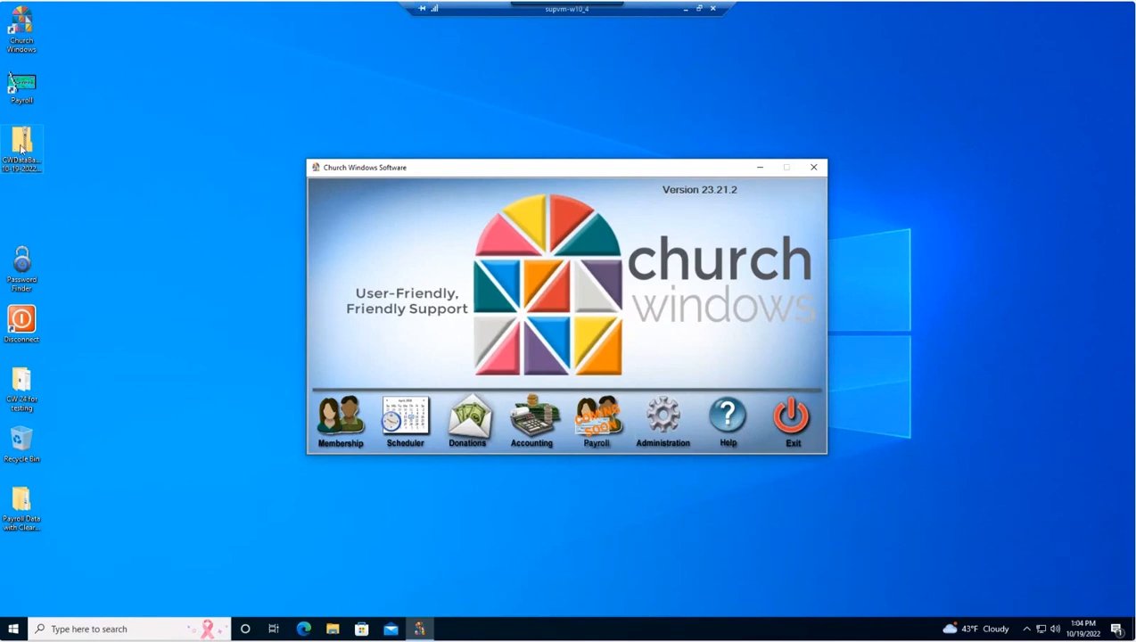
Exit Church Windows, leaving the dated CWDataBackup folder on the desktop.
{"action": "left_click", "coordinate": [19, 148]}
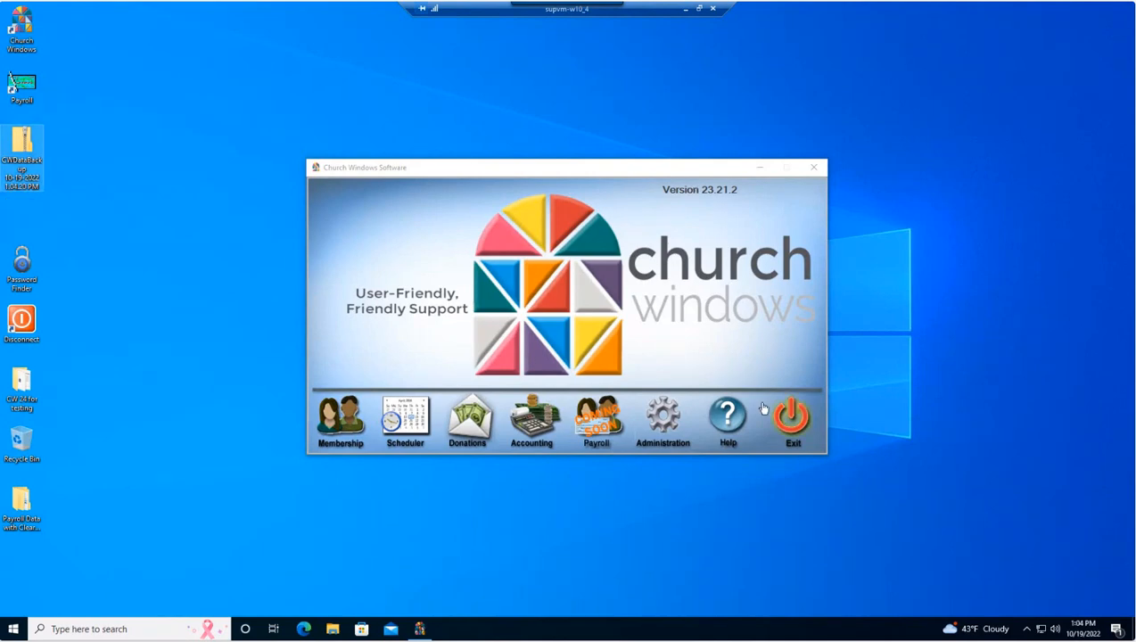
{"action": "left_click", "coordinate": [790, 417]}
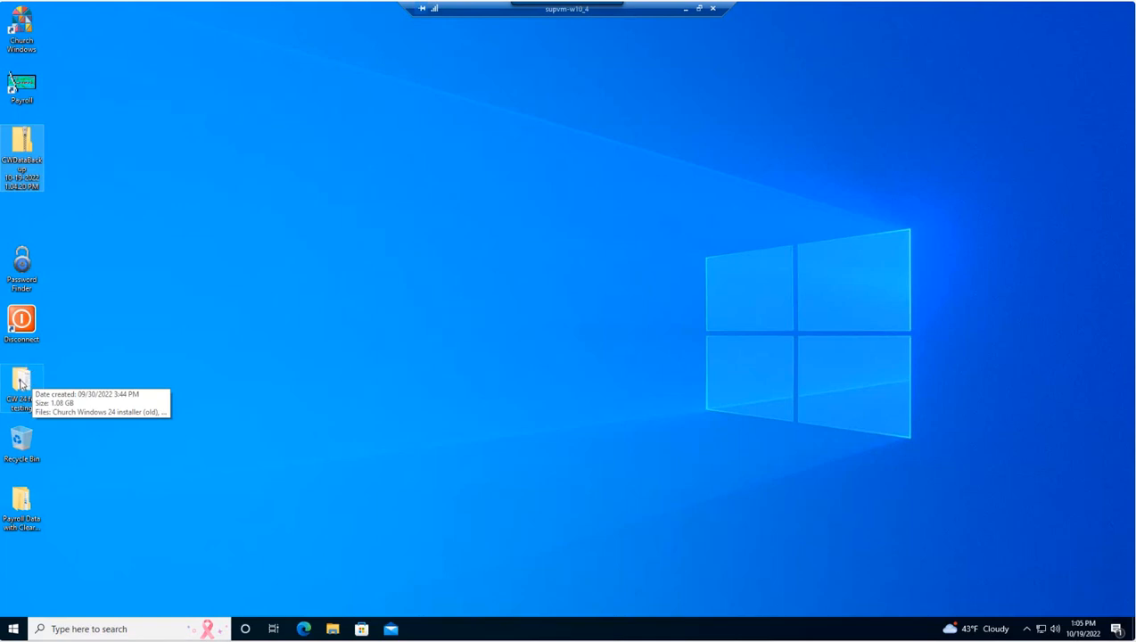
{"action": "left_click", "coordinate": [21, 384]}
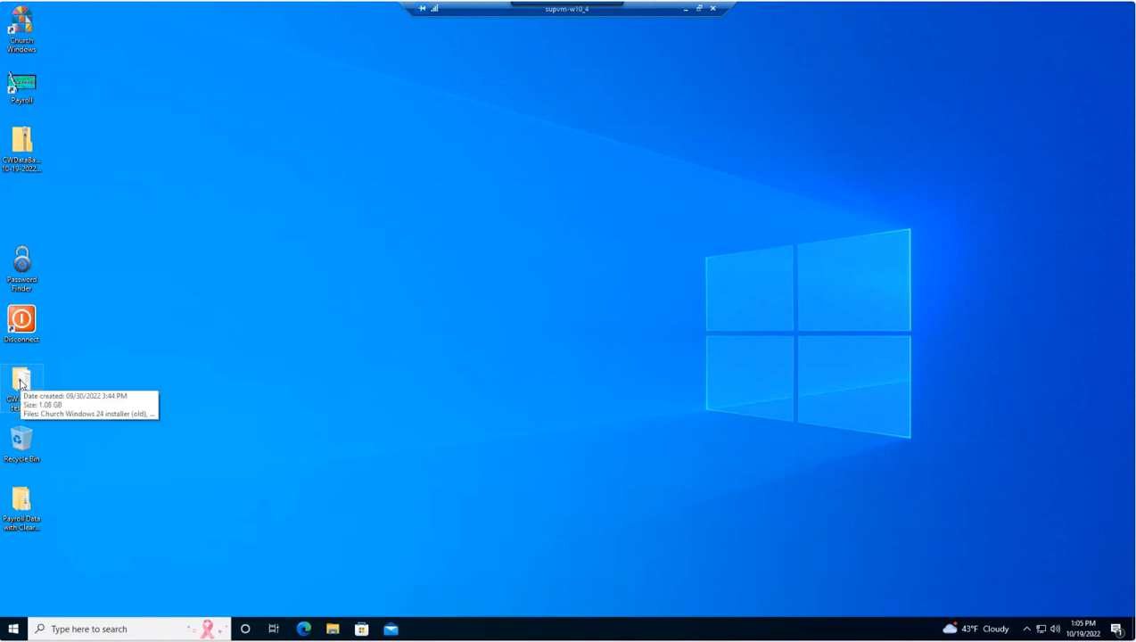
Run the Church Windows 24 installer from the CW 24 for testing folder, approving UAC.
{"action": "double_click", "coordinate": [28, 376]}
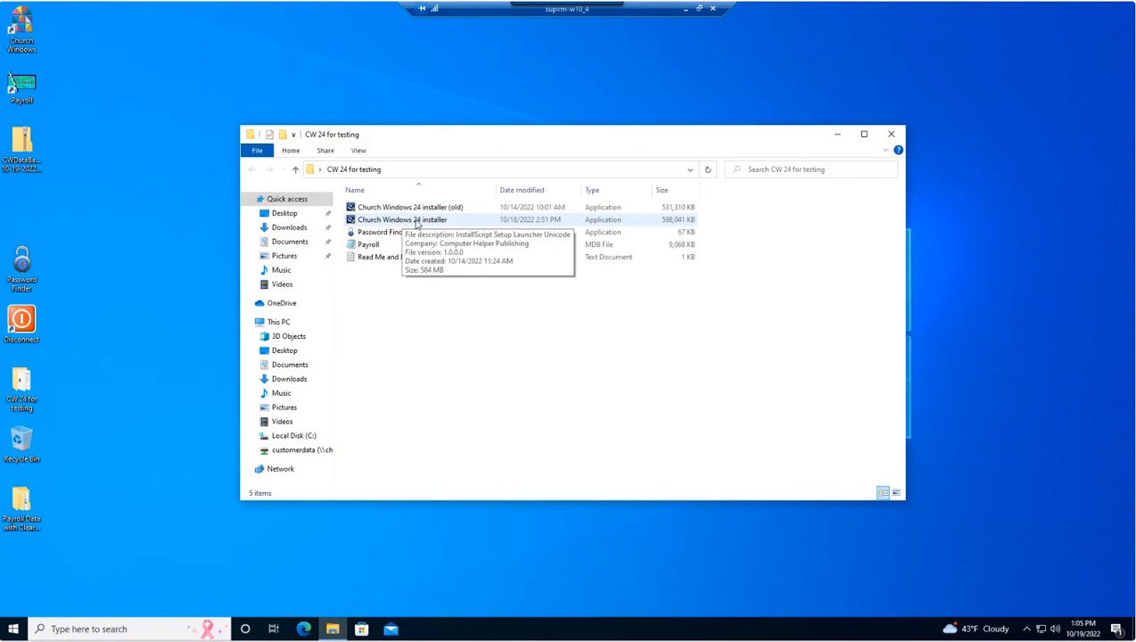
{"action": "left_click", "coordinate": [417, 223]}
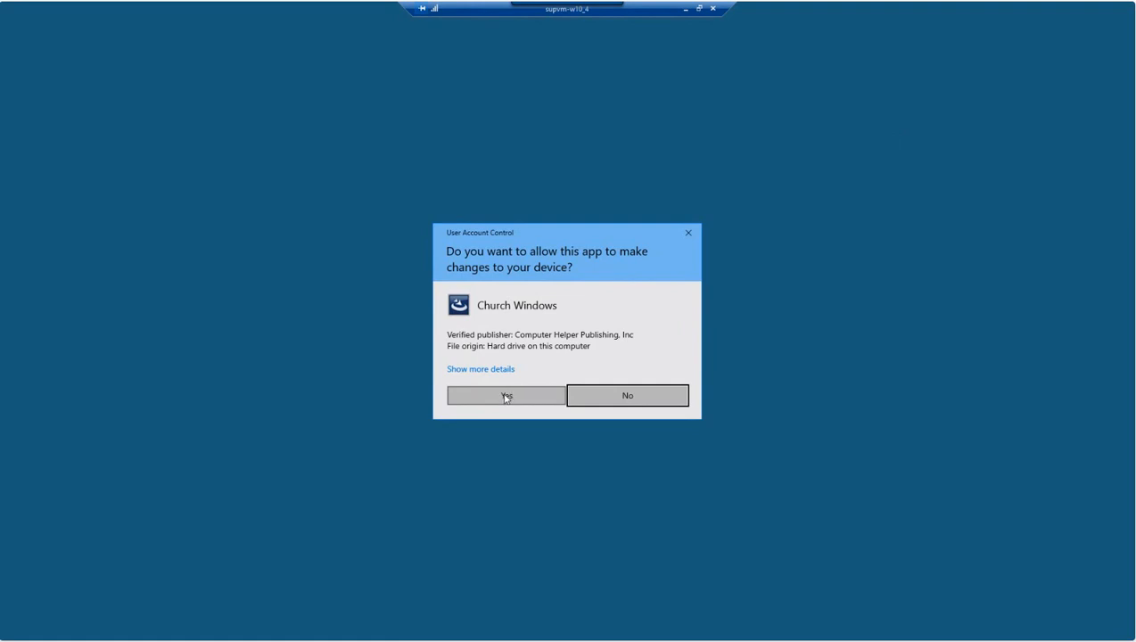
{"action": "left_click", "coordinate": [506, 396]}
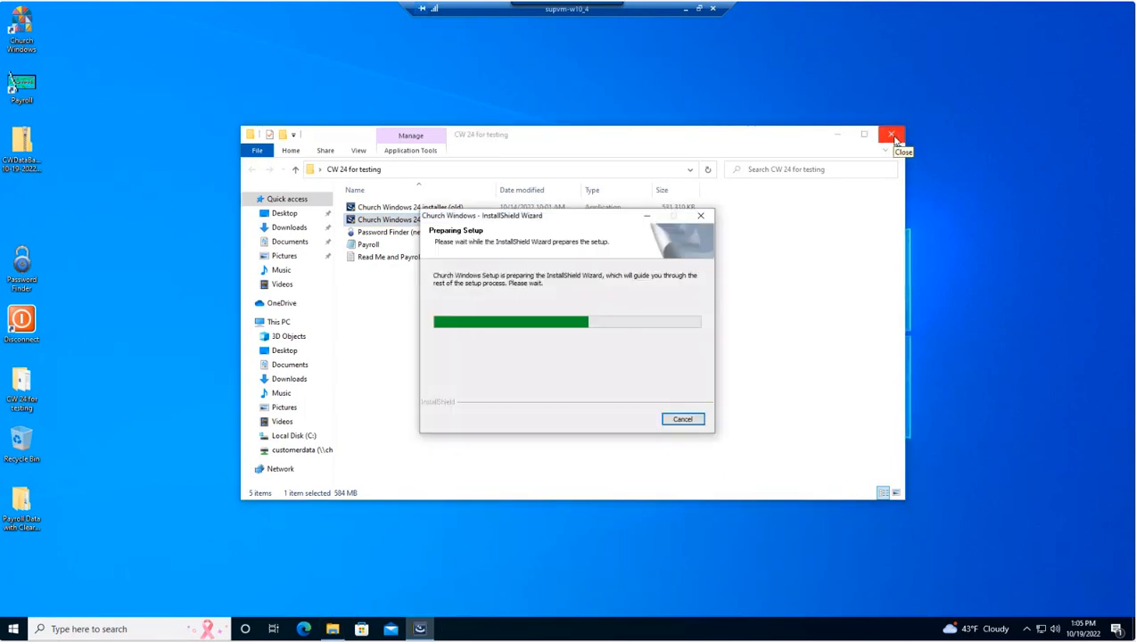
{"action": "left_click", "coordinate": [895, 136]}
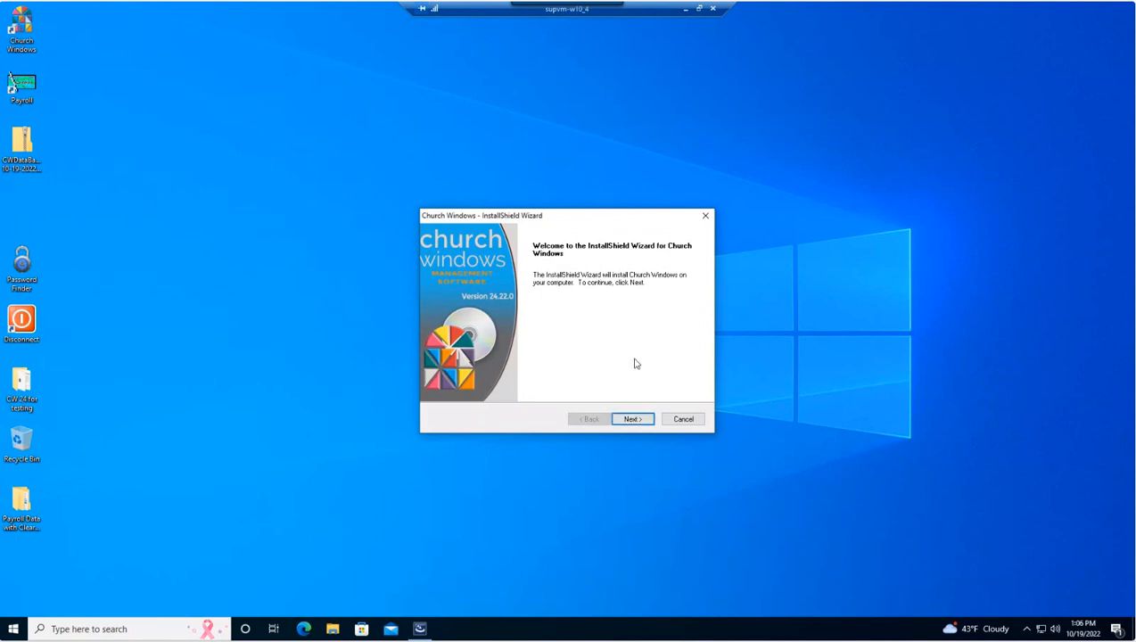
Advance past the Welcome and Start Copying Files pages to install into C:\CW\.
{"action": "left_click", "coordinate": [637, 420]}
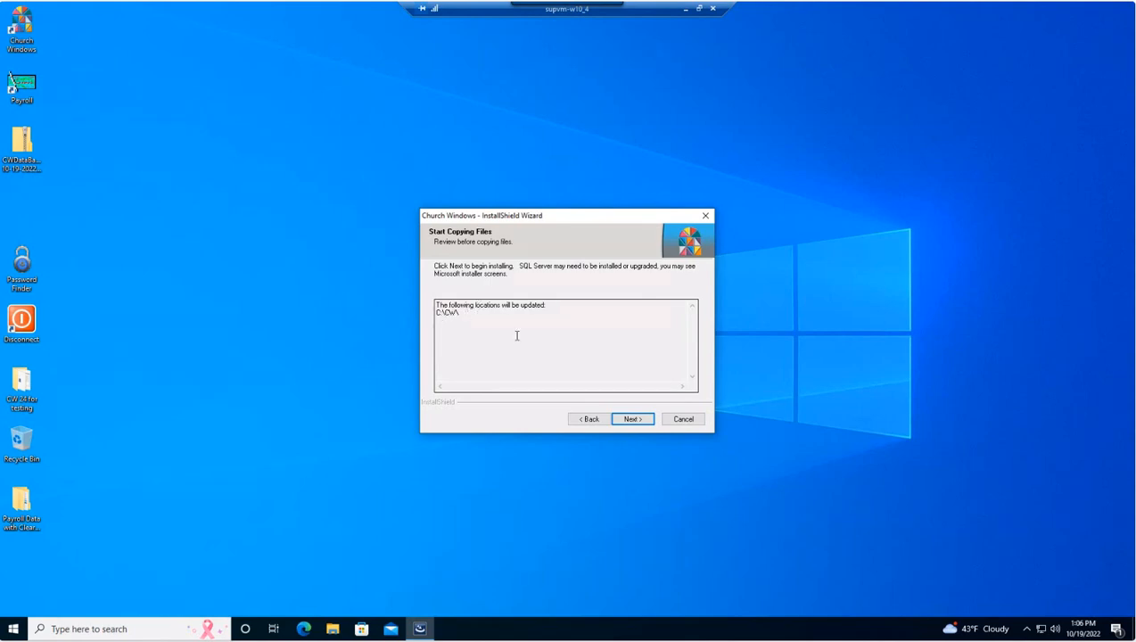
{"action": "left_click", "coordinate": [638, 421]}
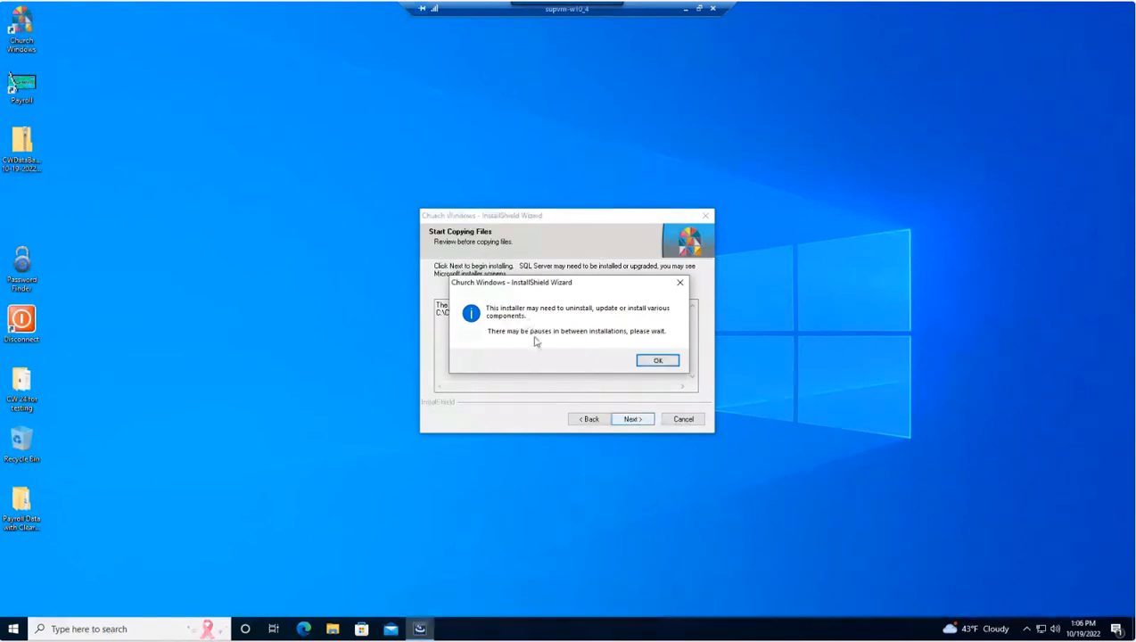
Acknowledge the component-update notice and let the Church Windows 24 installation finish.
{"action": "left_click", "coordinate": [657, 362]}
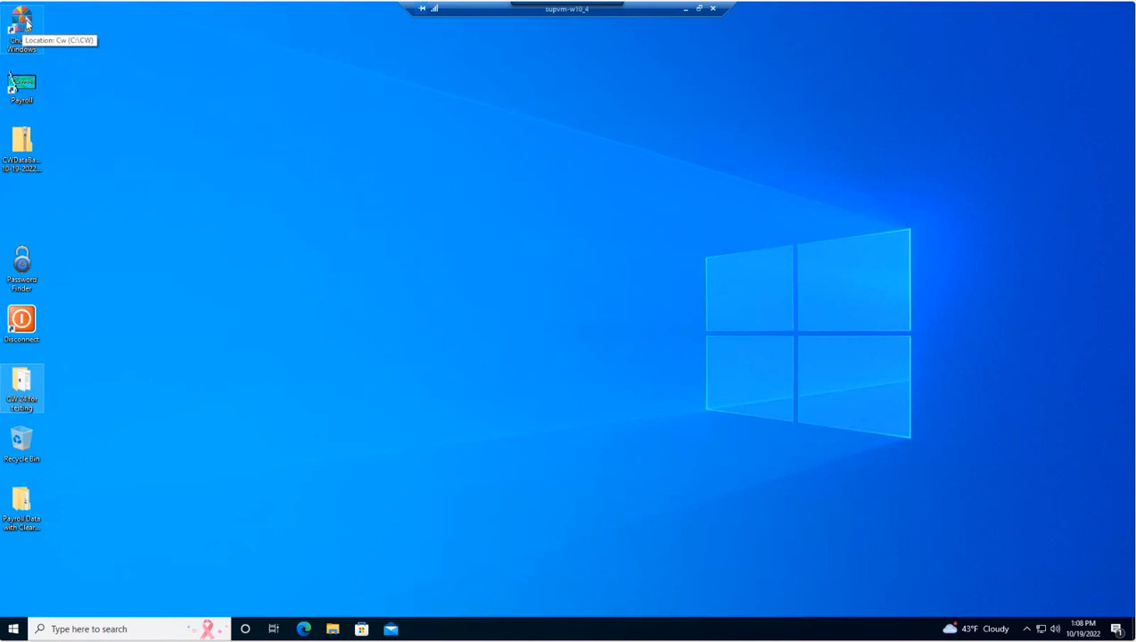
Launch the updated Church Windows 24.22.0 from its desktop shortcut.
{"action": "left_click", "coordinate": [25, 25]}
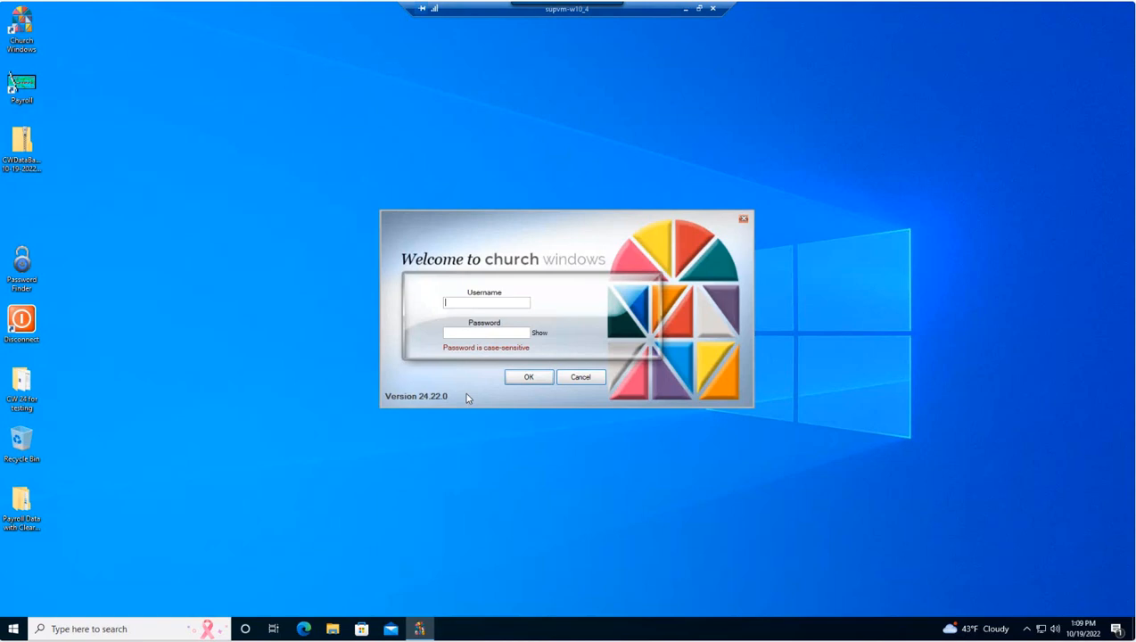
Log in to Church Windows 24.22.0 with the username and password.
{"action": "type", "text": "nate"}
{"action": "type", "text": "***"}
{"action": "left_click", "coordinate": [526, 377]}
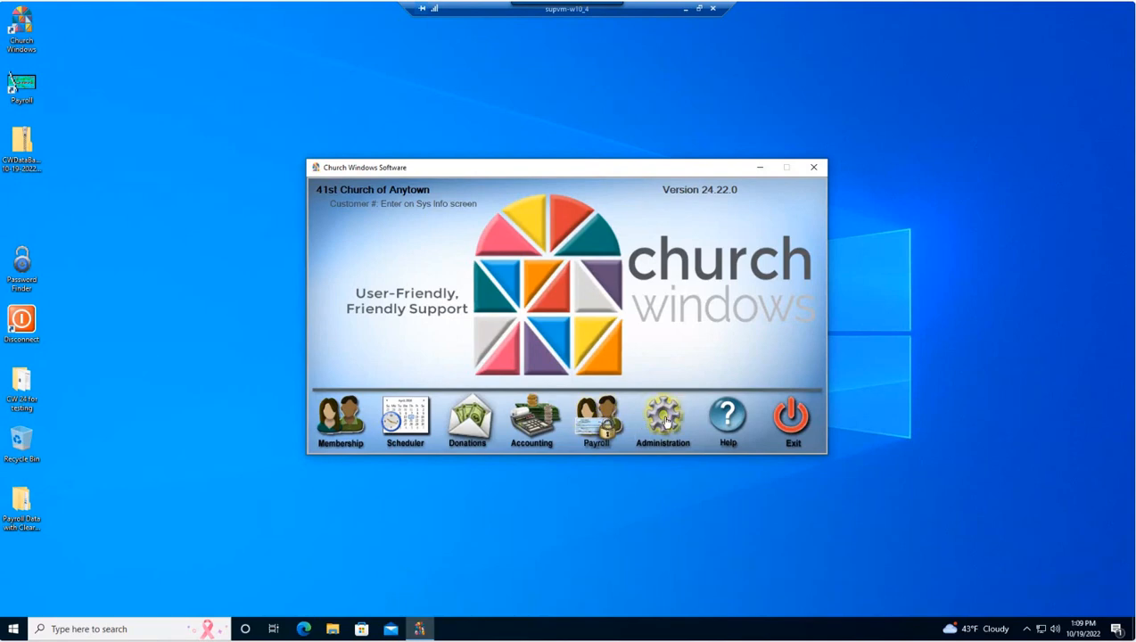
In Administration > Security, allow the first user access to the Payroll module and save.
{"action": "left_click", "coordinate": [664, 421]}
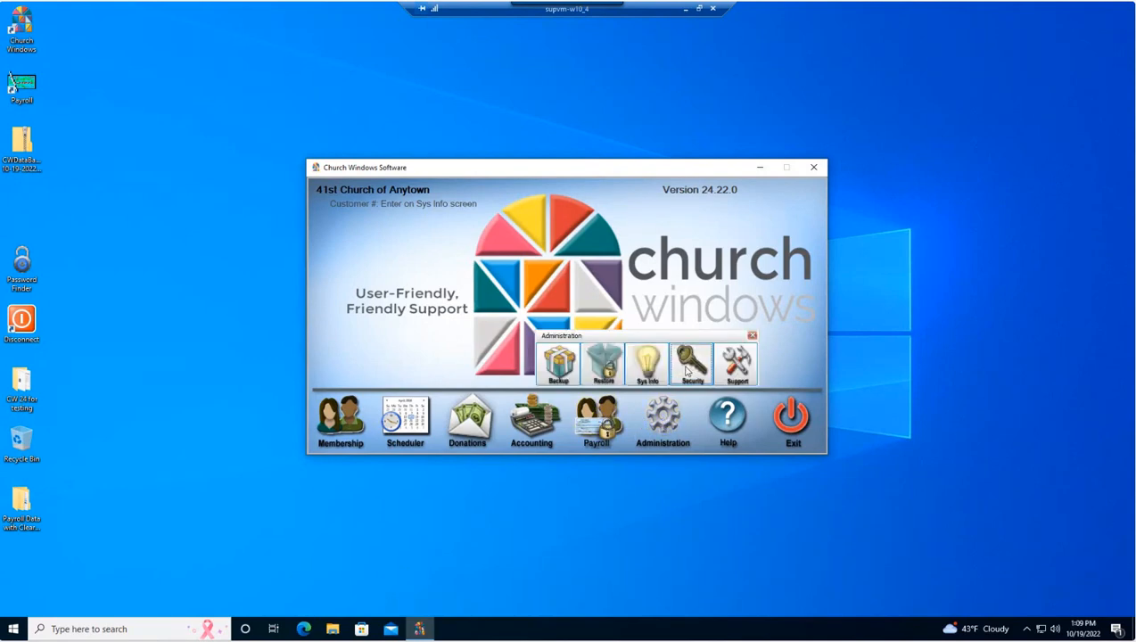
{"action": "left_click", "coordinate": [687, 368]}
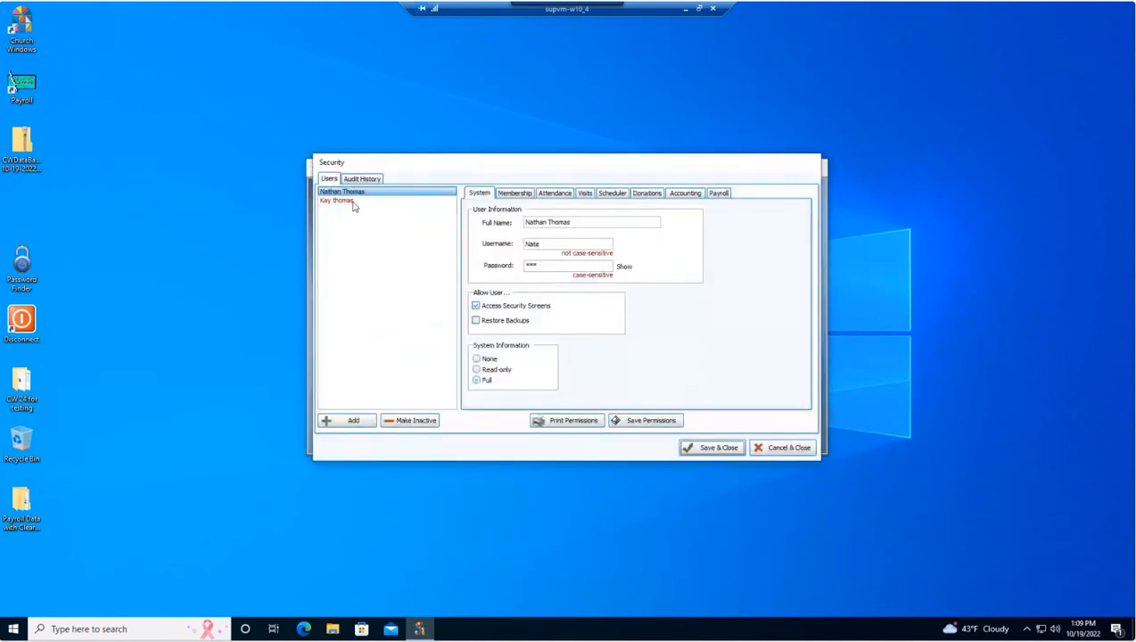
{"action": "left_click", "coordinate": [719, 196]}
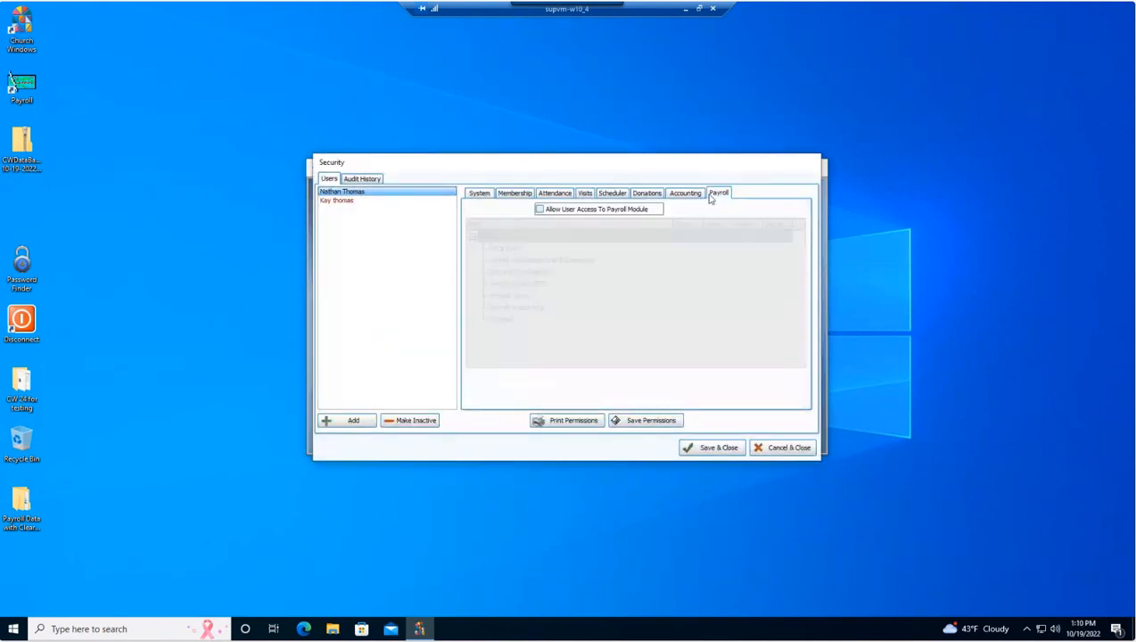
{"action": "left_click", "coordinate": [539, 209]}
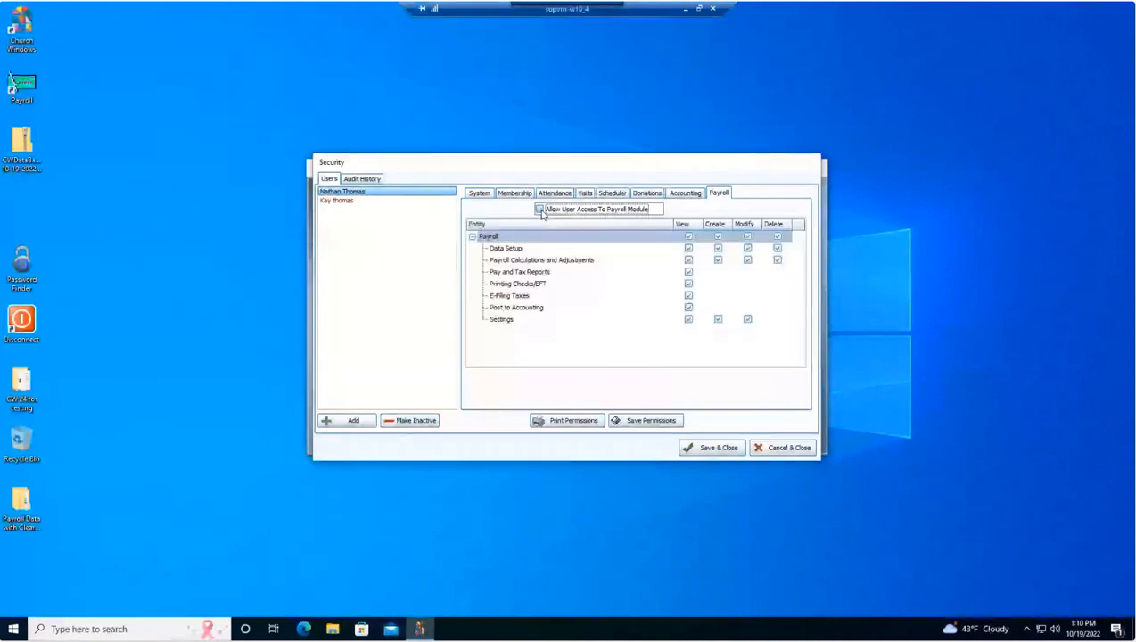
{"action": "left_click", "coordinate": [727, 453]}
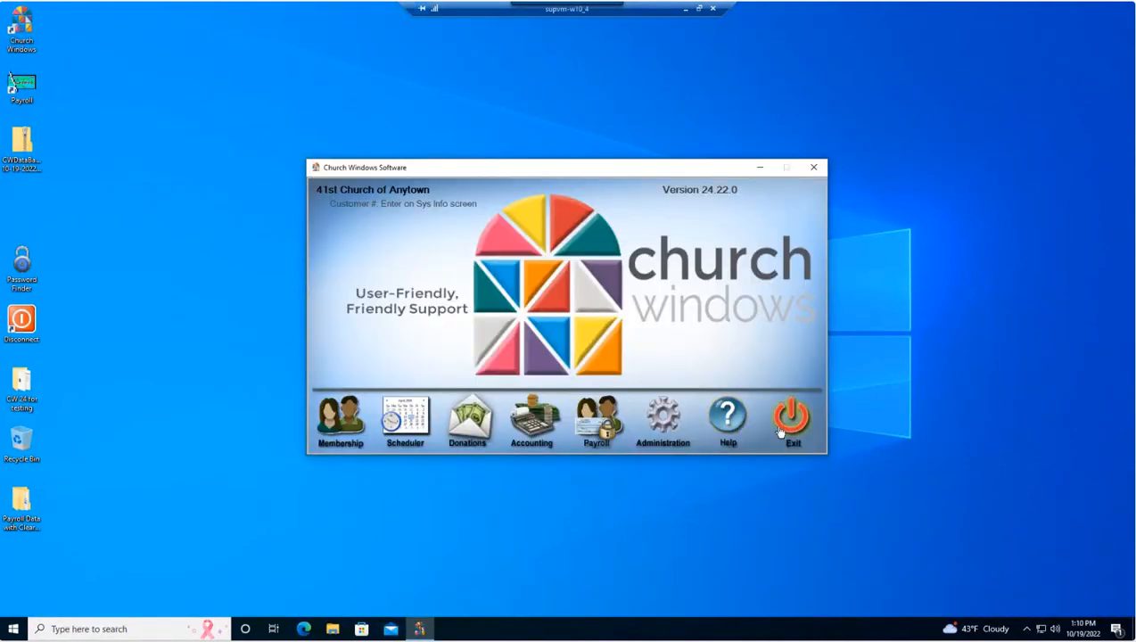
Restart Church Windows, log back in, and open the Payroll module.
{"action": "left_click", "coordinate": [795, 423]}
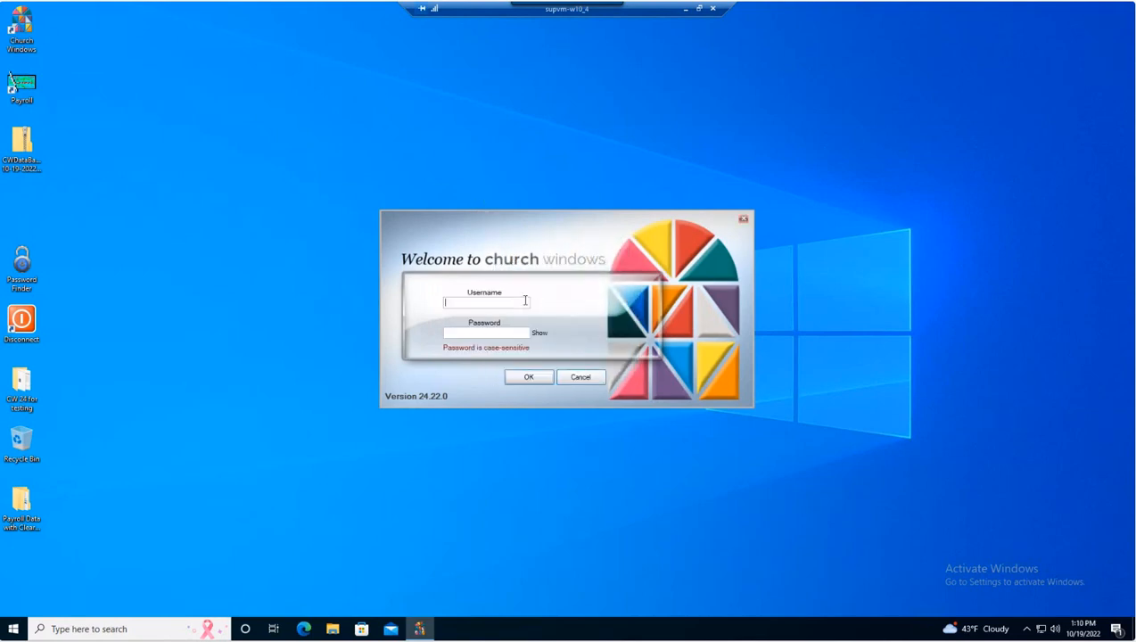
{"action": "type", "text": "nate"}
{"action": "left_click", "coordinate": [530, 376]}
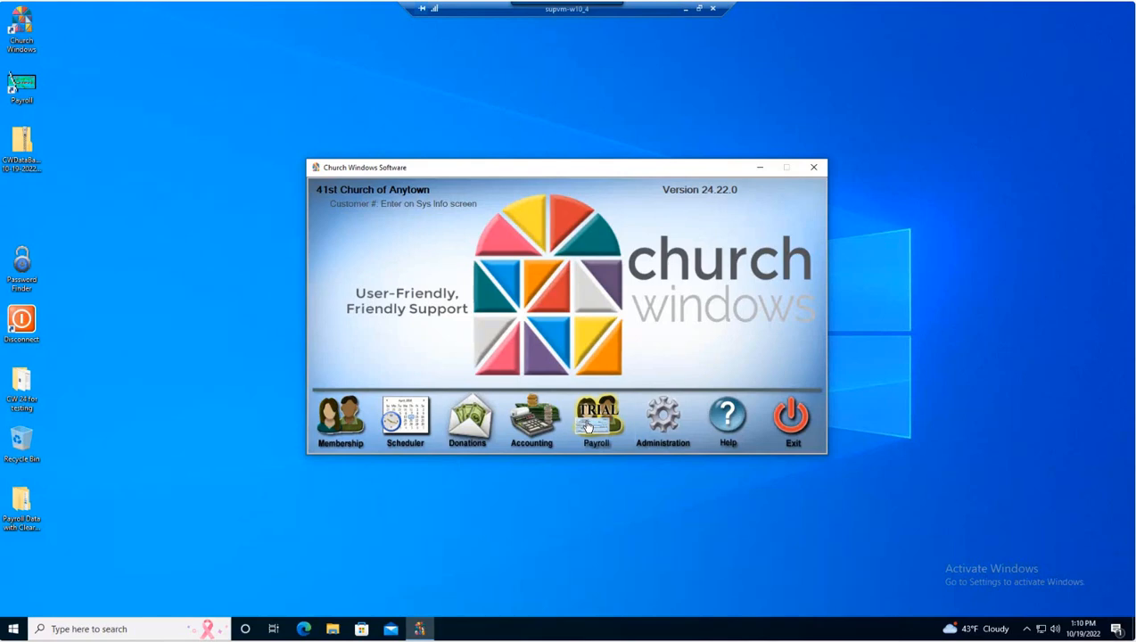
{"action": "left_click", "coordinate": [595, 428]}
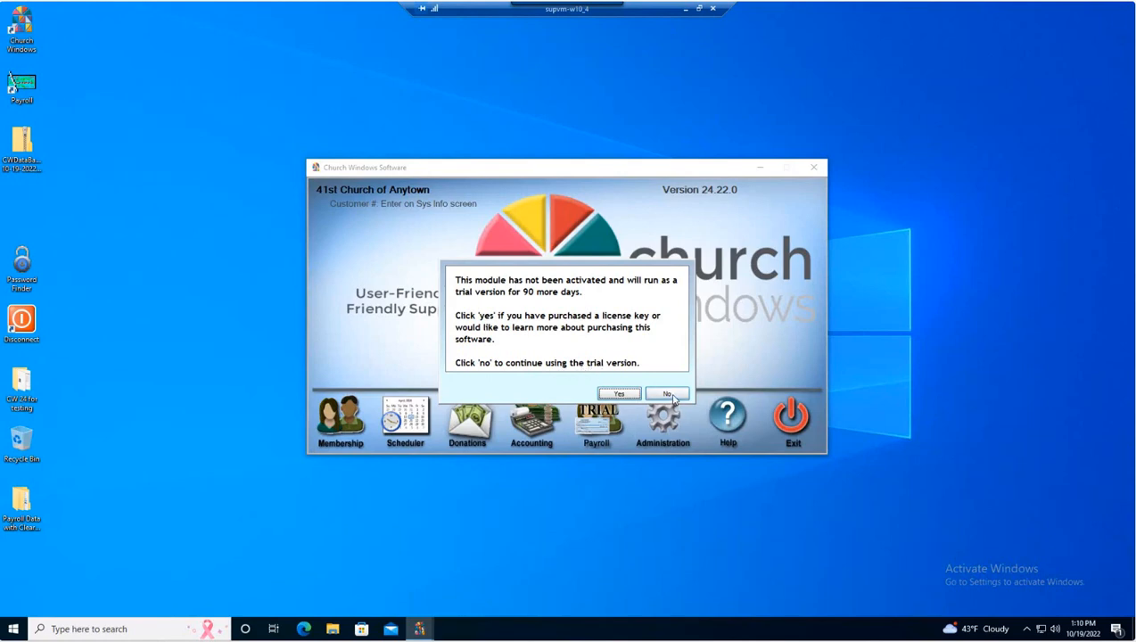
Decline trial activation so Payroll opens as a trial at its first-start prompt.
{"action": "left_click", "coordinate": [668, 394]}
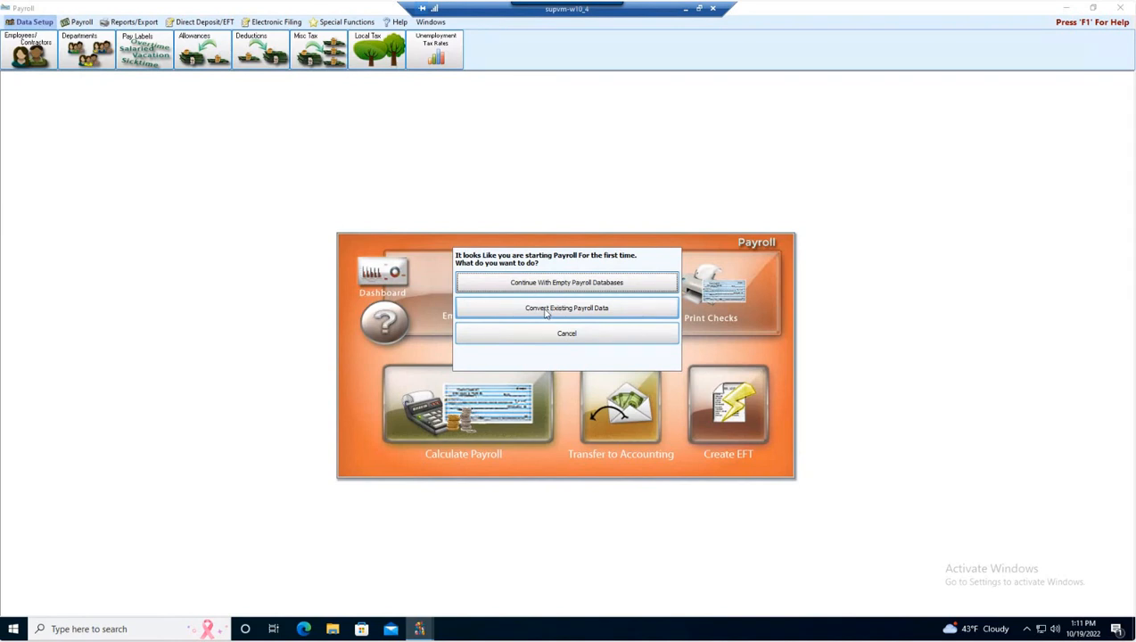
Convert the existing Payroll database file from the CWPay\Data folder.
{"action": "left_click", "coordinate": [547, 309]}
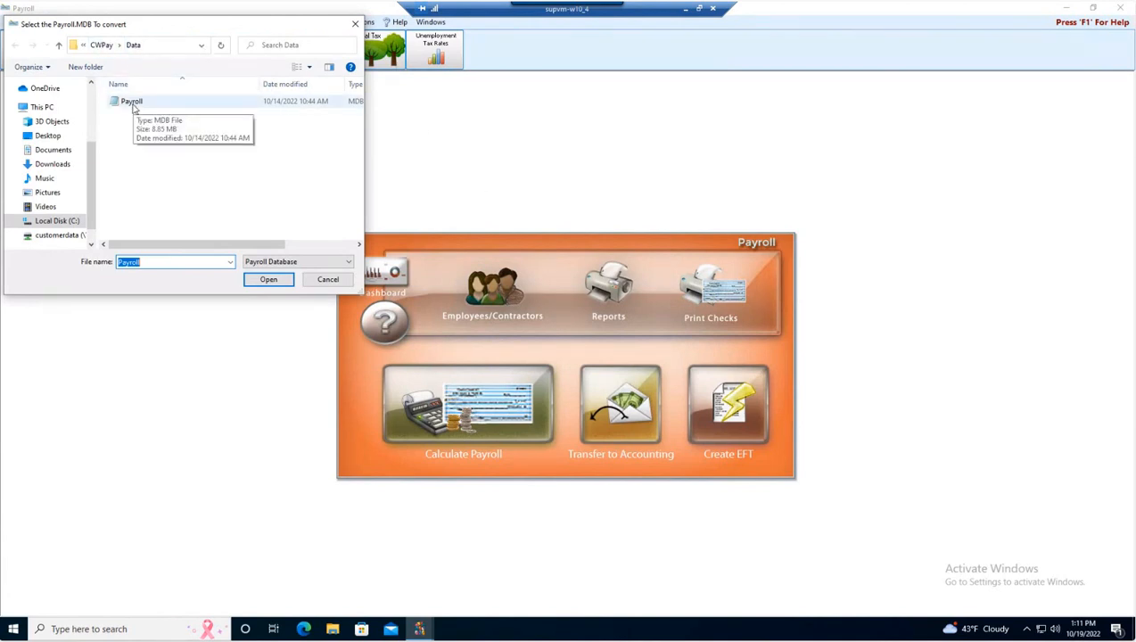
{"action": "left_click_drag", "start_coordinate": [132, 27], "coordinate": [162, 30]}
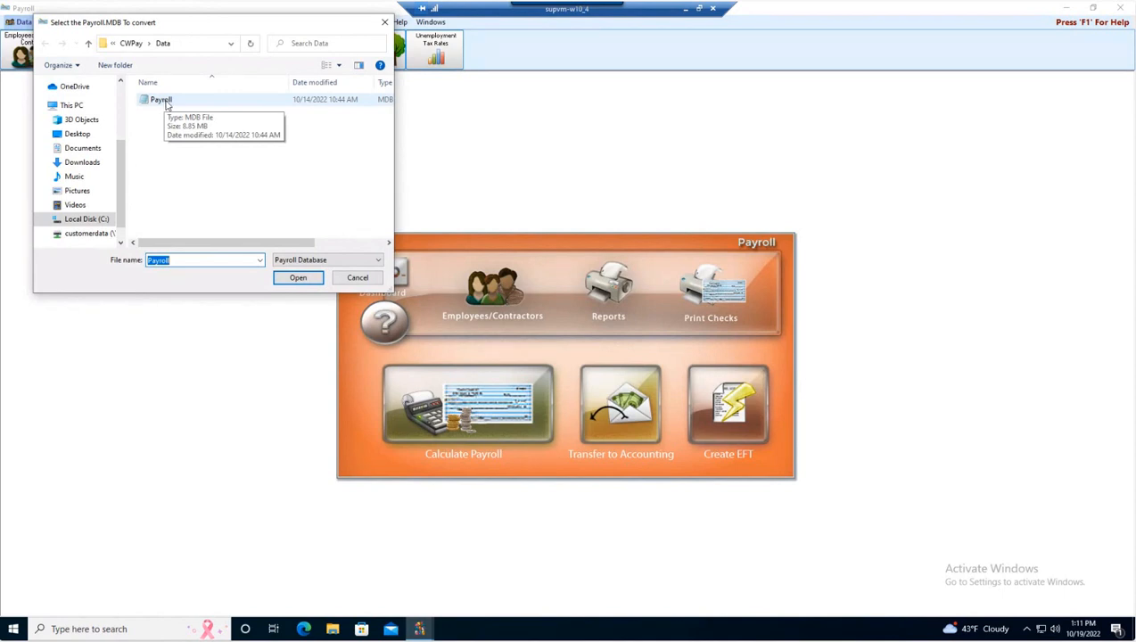
{"action": "left_click", "coordinate": [166, 103]}
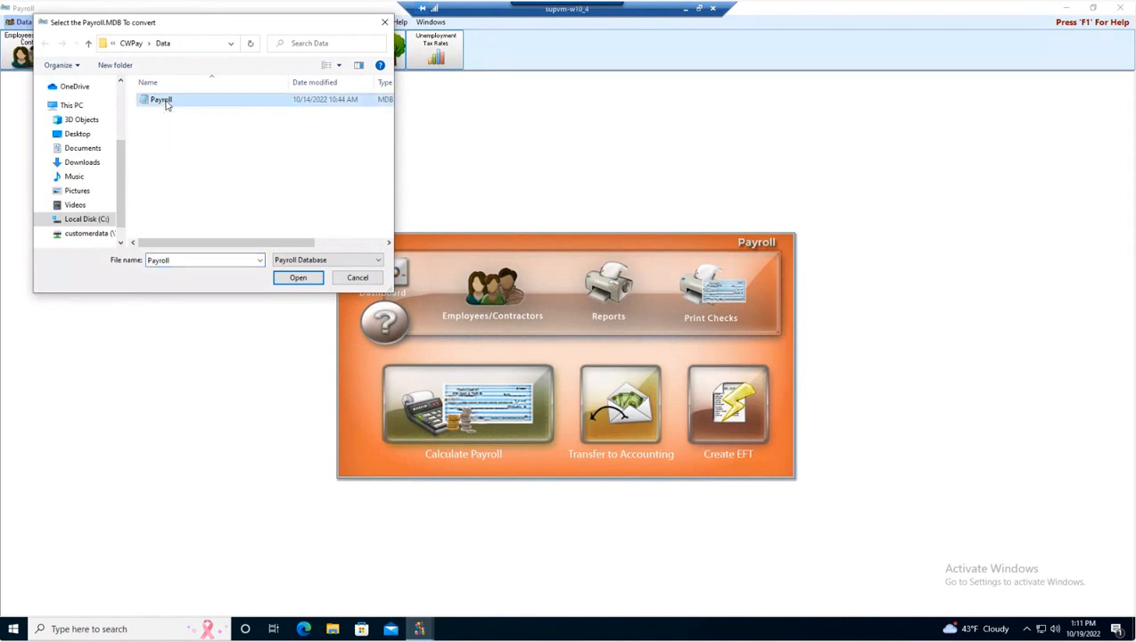
{"action": "left_click", "coordinate": [304, 282]}
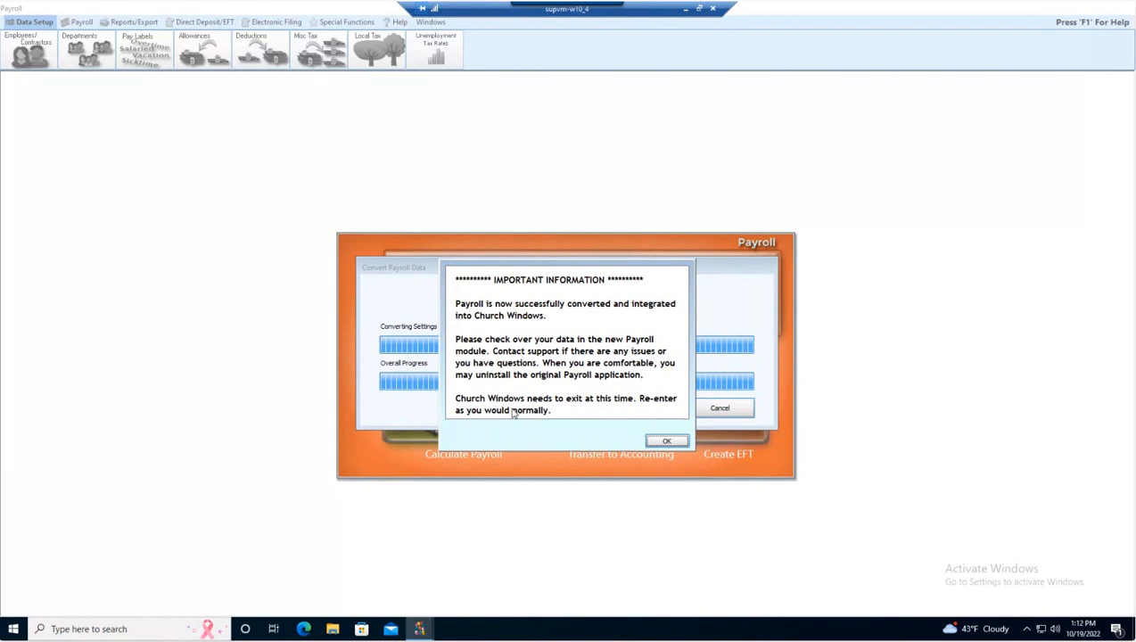
Acknowledge the successful Payroll integration notice so Payroll exits to the main window.
{"action": "left_click", "coordinate": [667, 442]}
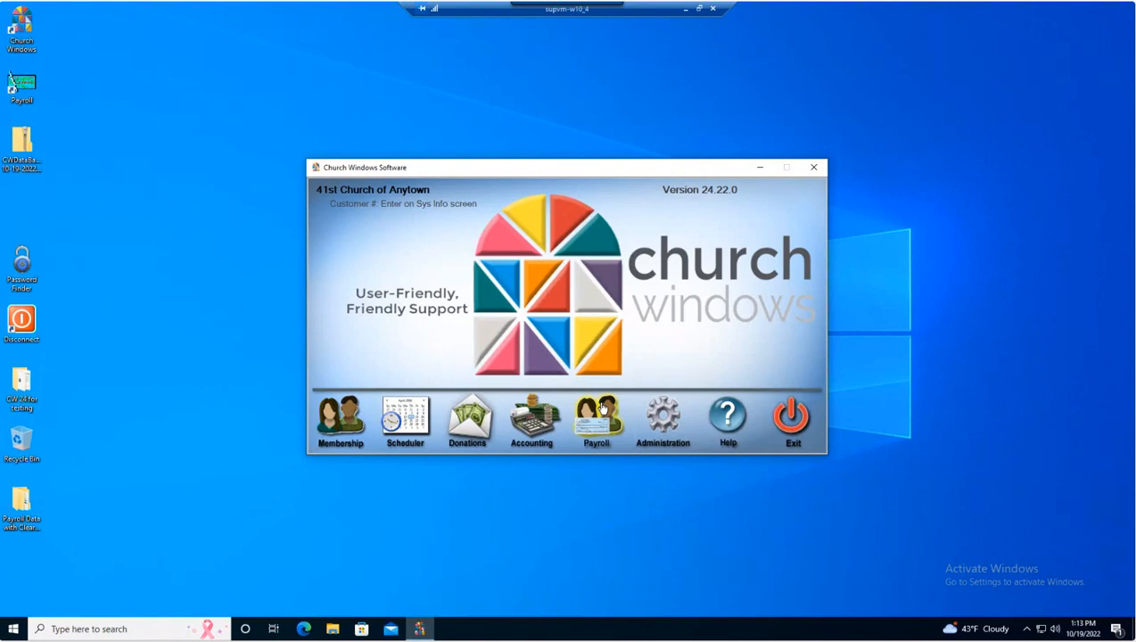
Reopen the converted Payroll module and show its Payroll ribbon tools.
{"action": "left_click", "coordinate": [602, 413]}
{"action": "left_click", "coordinate": [600, 431]}
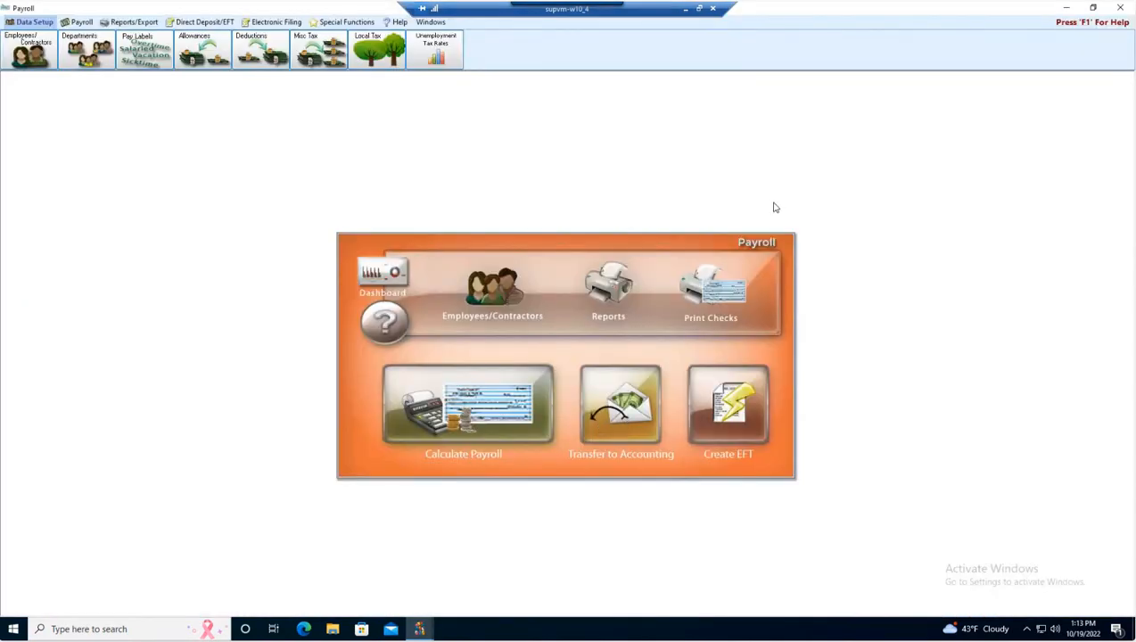
{"action": "left_click", "coordinate": [81, 22]}
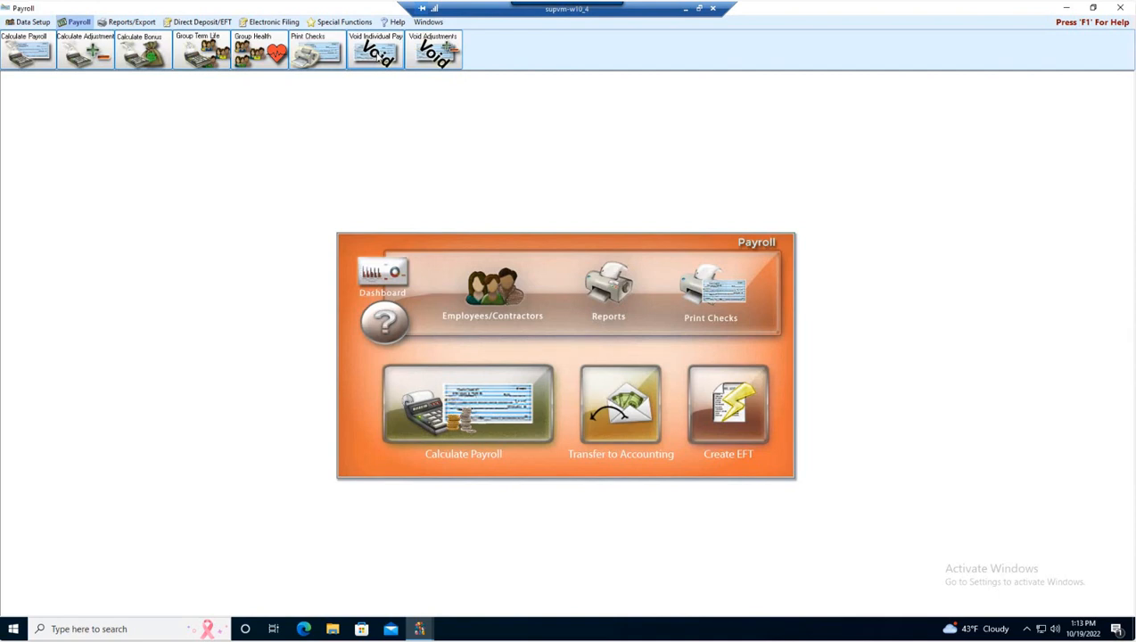
{"action": "left_click", "coordinate": [377, 56]}
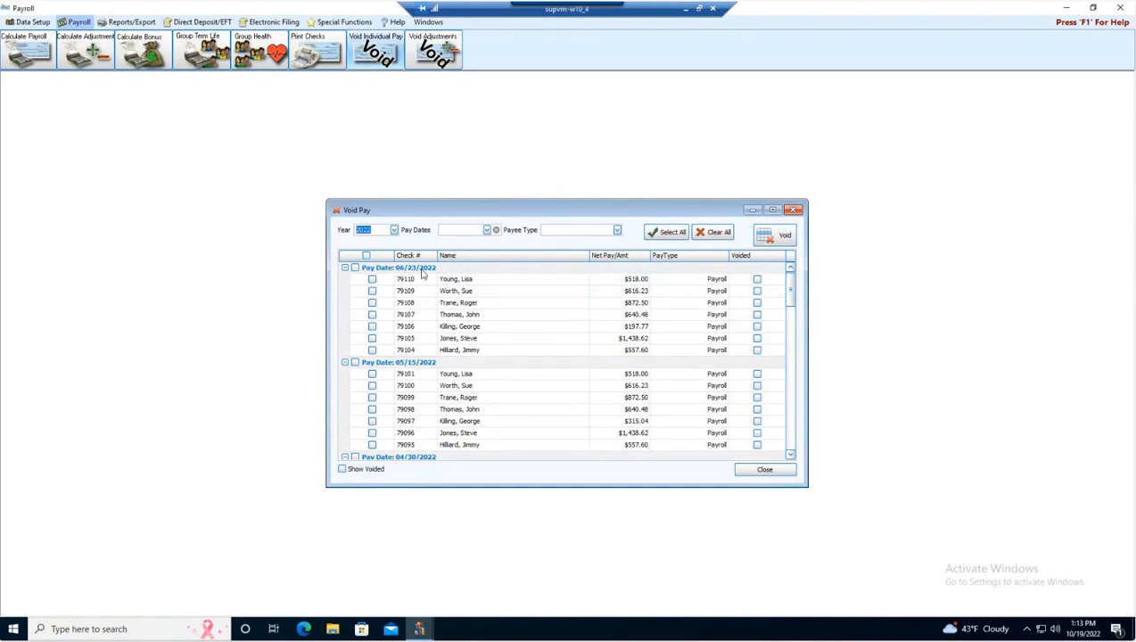
{"action": "scroll", "coordinate": [425, 278], "scroll_direction": "down", "scroll_amount": 1}
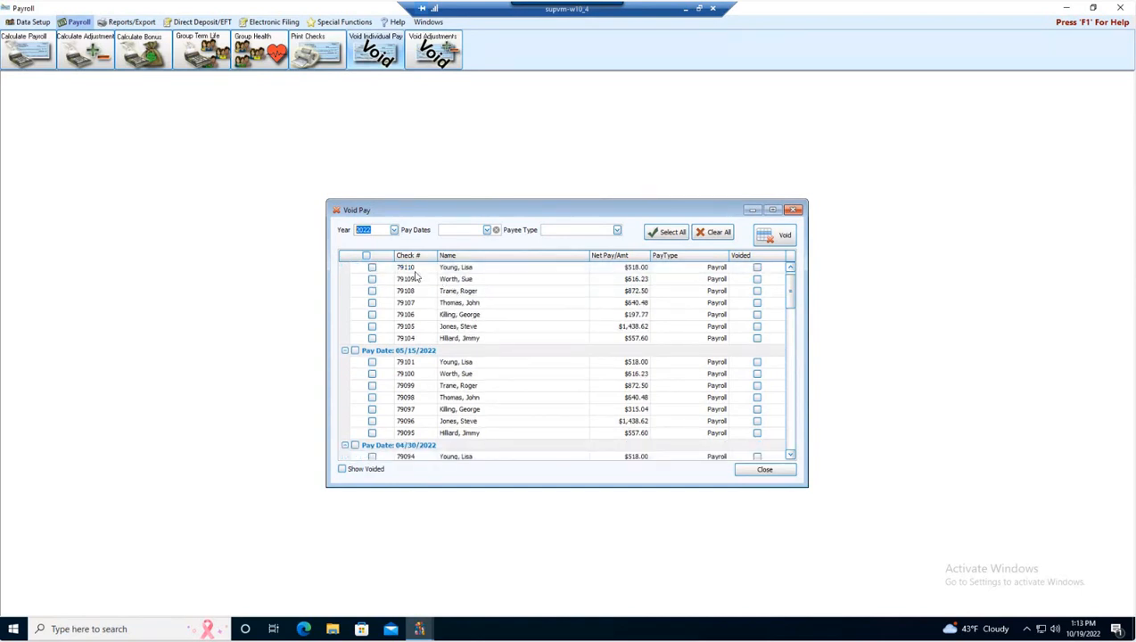
{"action": "scroll", "coordinate": [426, 282], "scroll_direction": "up", "scroll_amount": 1}
{"action": "scroll", "coordinate": [427, 295], "scroll_direction": "down", "scroll_amount": 7}
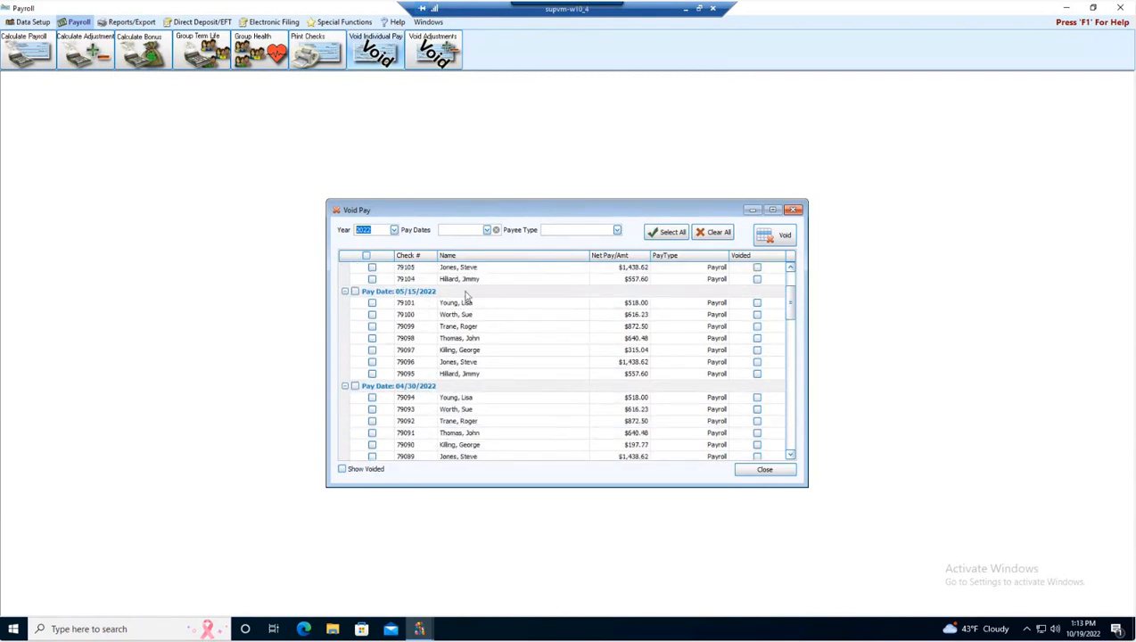
{"action": "scroll", "coordinate": [434, 321], "scroll_direction": "down", "scroll_amount": 14}
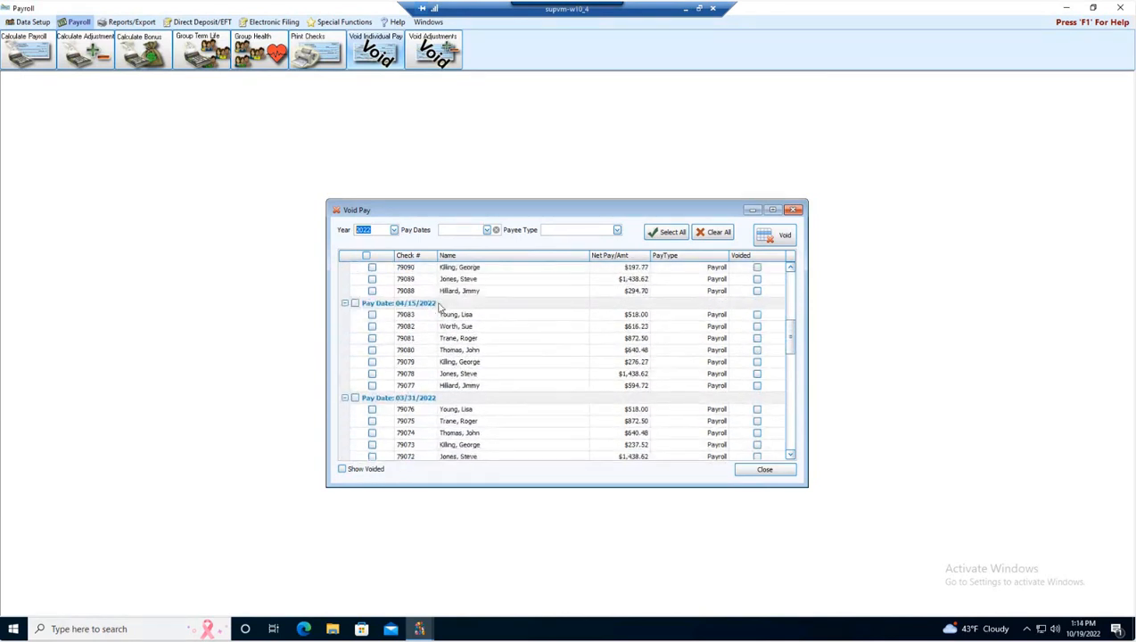
{"action": "scroll", "coordinate": [446, 306], "scroll_direction": "down", "scroll_amount": 2}
{"action": "scroll", "coordinate": [459, 306], "scroll_direction": "up", "scroll_amount": 1}
{"action": "scroll", "coordinate": [462, 306], "scroll_direction": "down", "scroll_amount": 1}
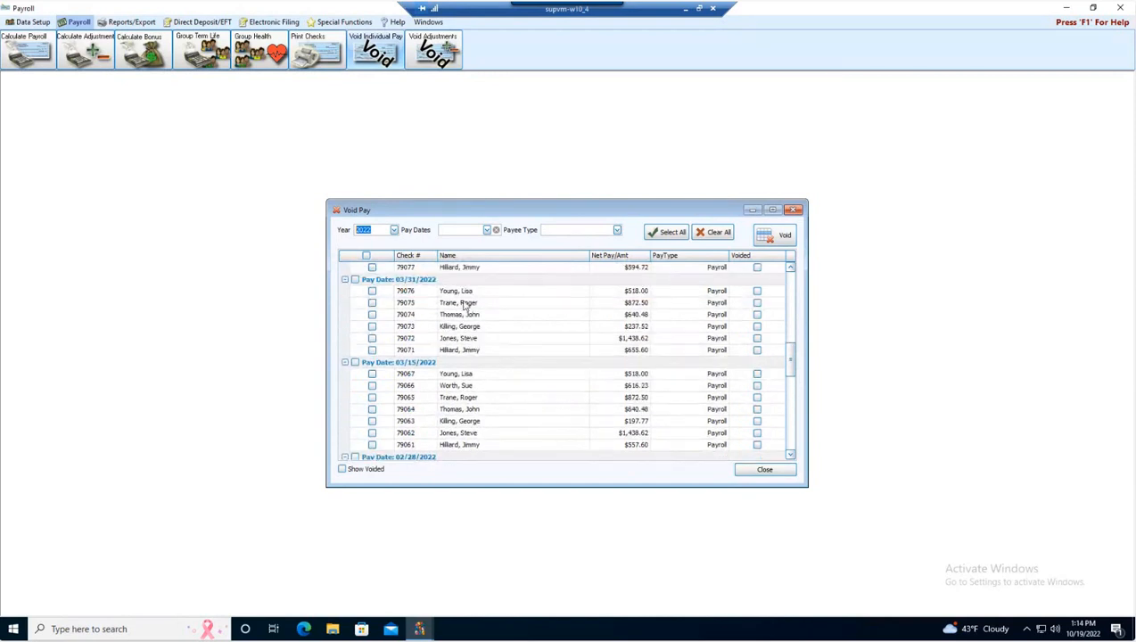
{"action": "scroll", "coordinate": [466, 304], "scroll_direction": "up", "scroll_amount": 1}
{"action": "scroll", "coordinate": [464, 303], "scroll_direction": "up", "scroll_amount": 10}
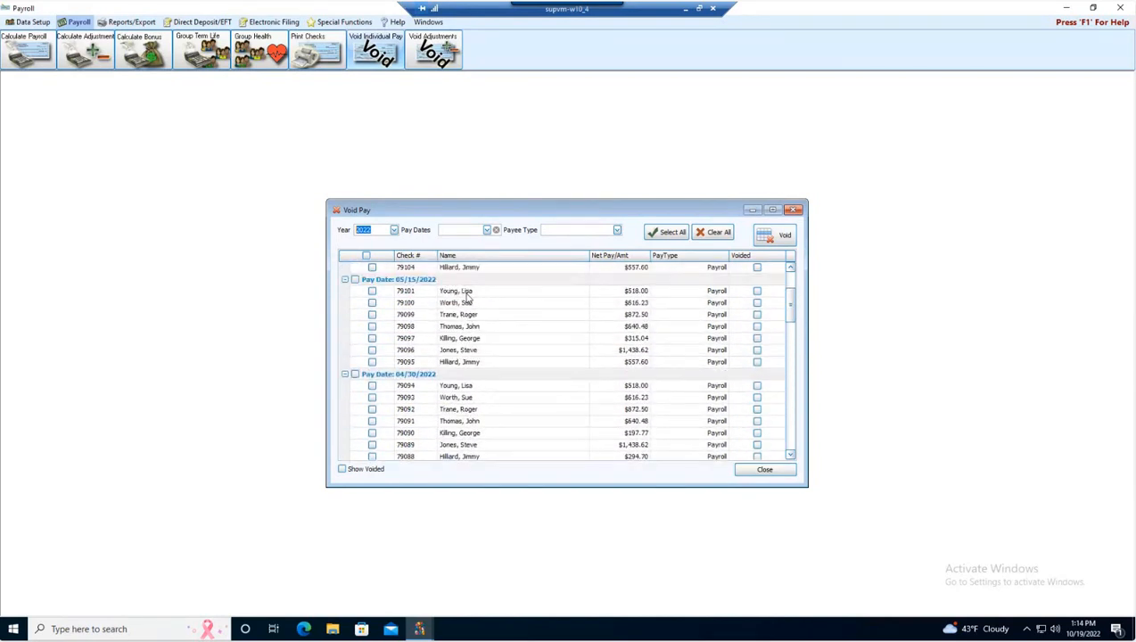
{"action": "left_click", "coordinate": [393, 230]}
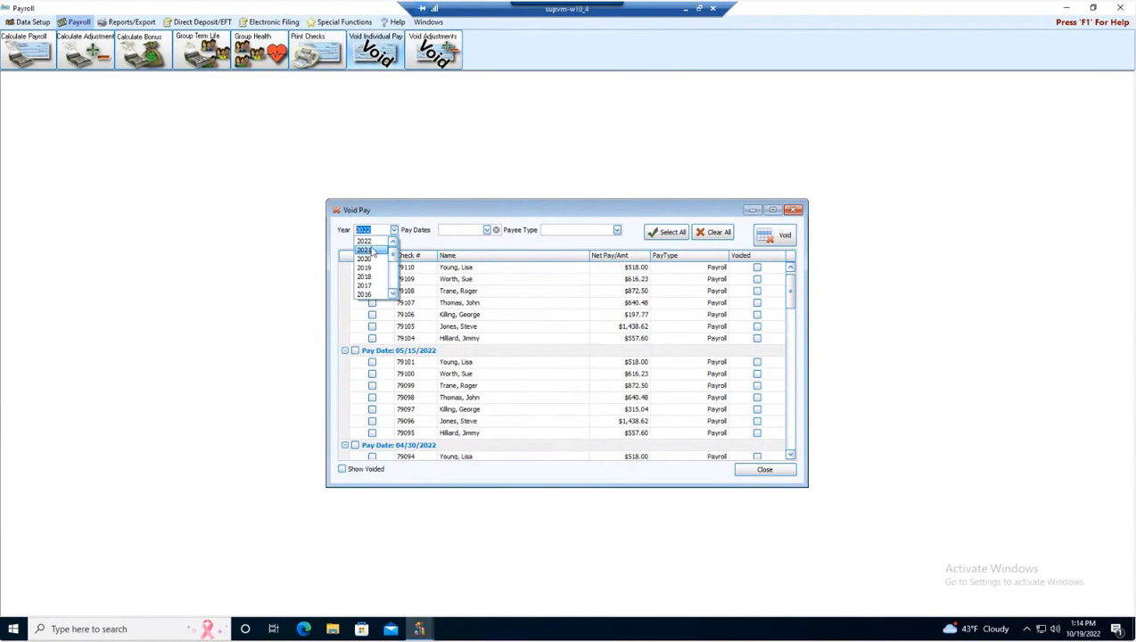
{"action": "scroll", "coordinate": [366, 268], "scroll_direction": "down", "scroll_amount": 4}
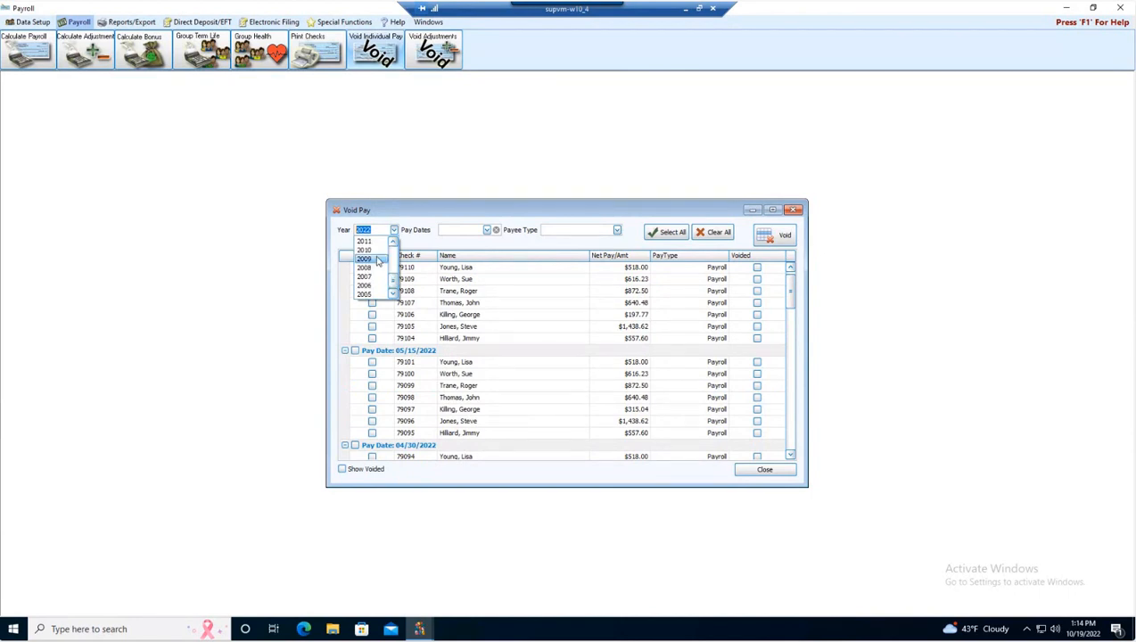
{"action": "left_click", "coordinate": [488, 210]}
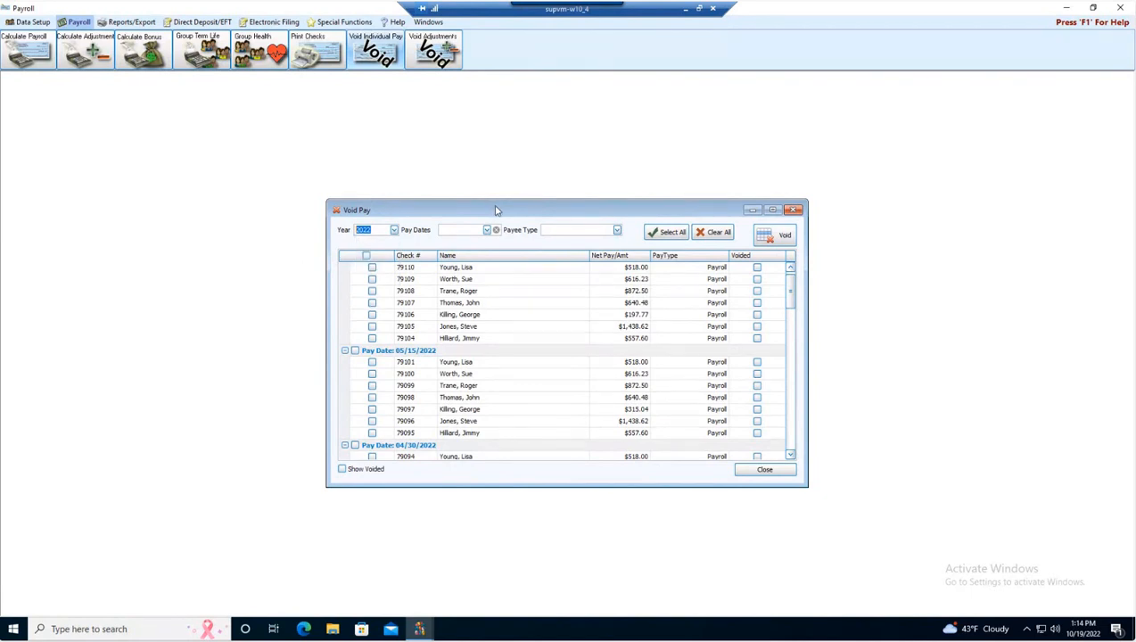
{"action": "left_click", "coordinate": [794, 210]}
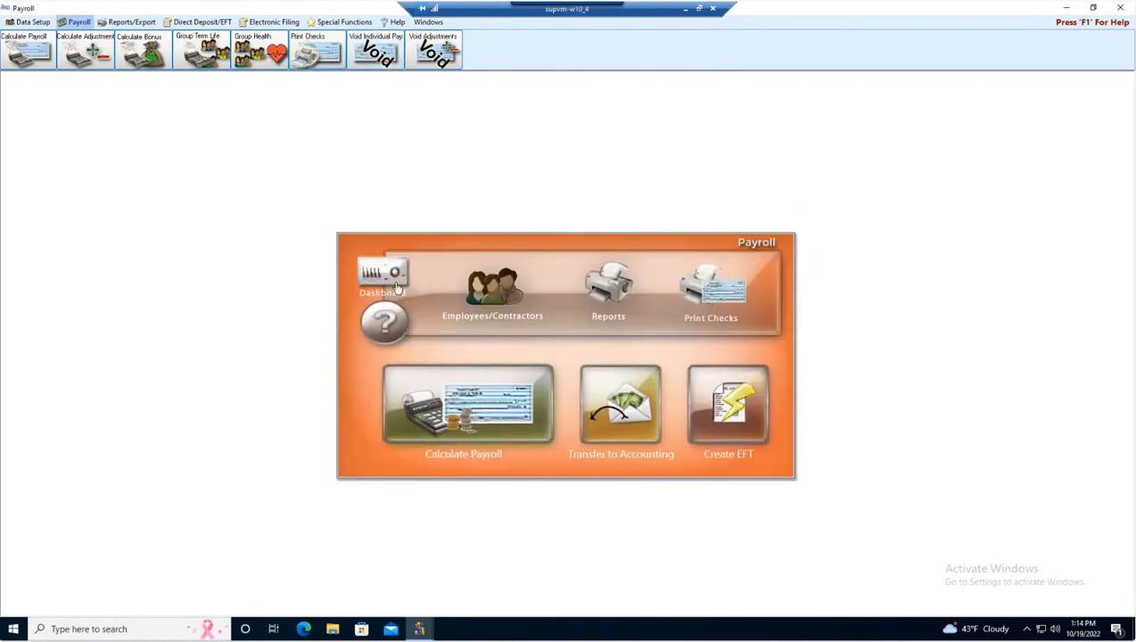
Open Employees/Contractors, show employees only, and step forward three employee records.
{"action": "left_click", "coordinate": [488, 289]}
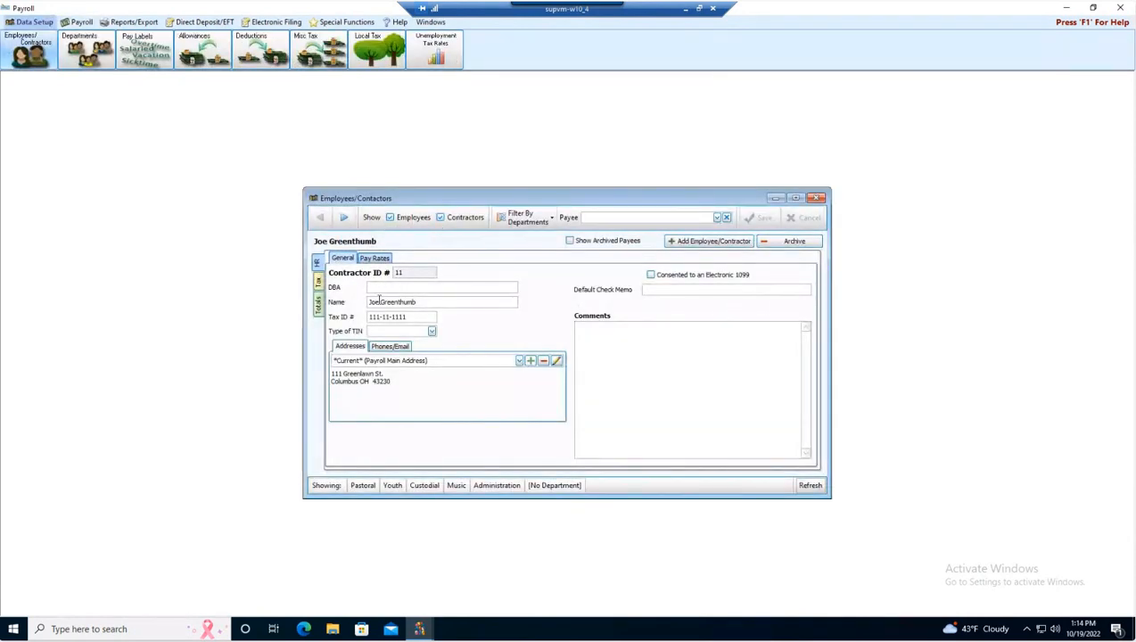
{"action": "left_click", "coordinate": [440, 219]}
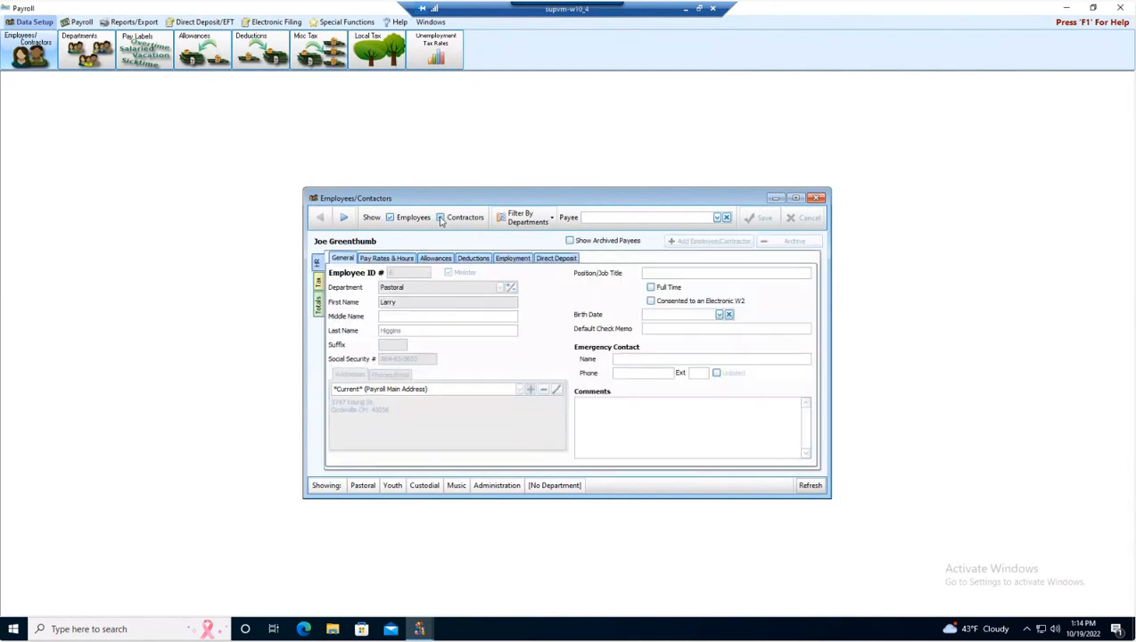
{"action": "left_click", "coordinate": [344, 223]}
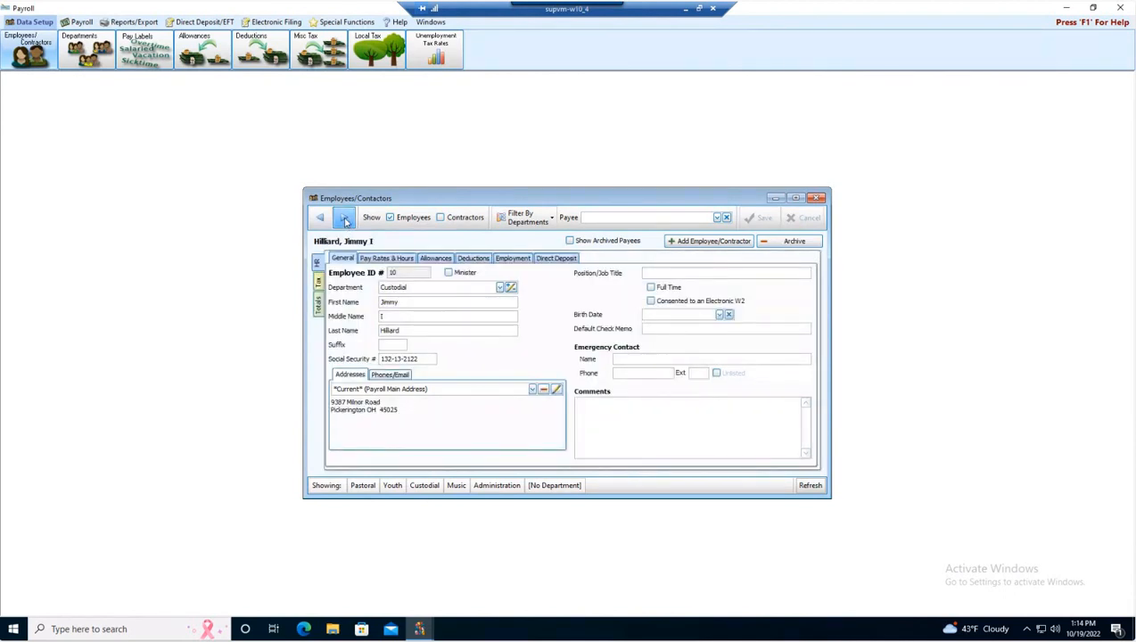
{"action": "left_click", "coordinate": [345, 222]}
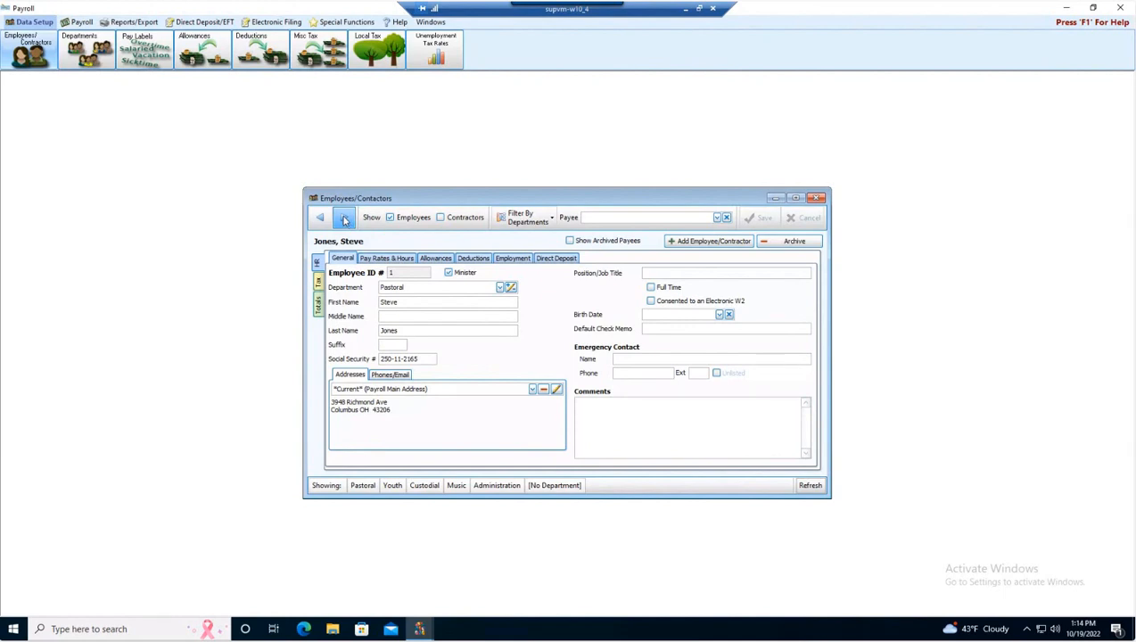
{"action": "left_click", "coordinate": [345, 222]}
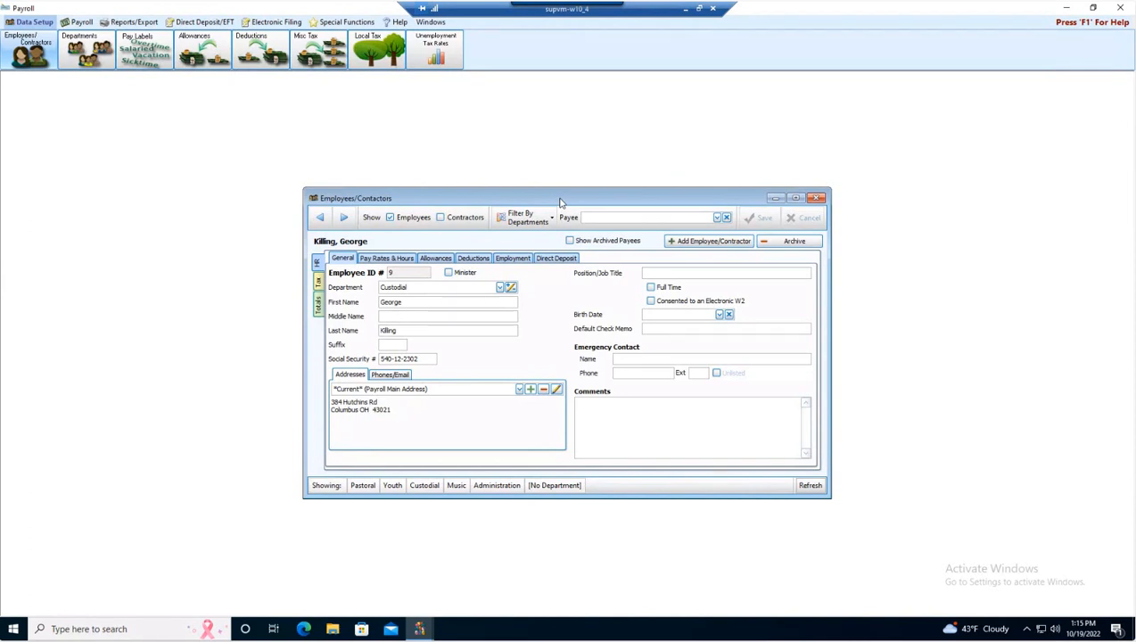
Close the Employees/Contractors window and request closing the Payroll module.
{"action": "left_click", "coordinate": [817, 198]}
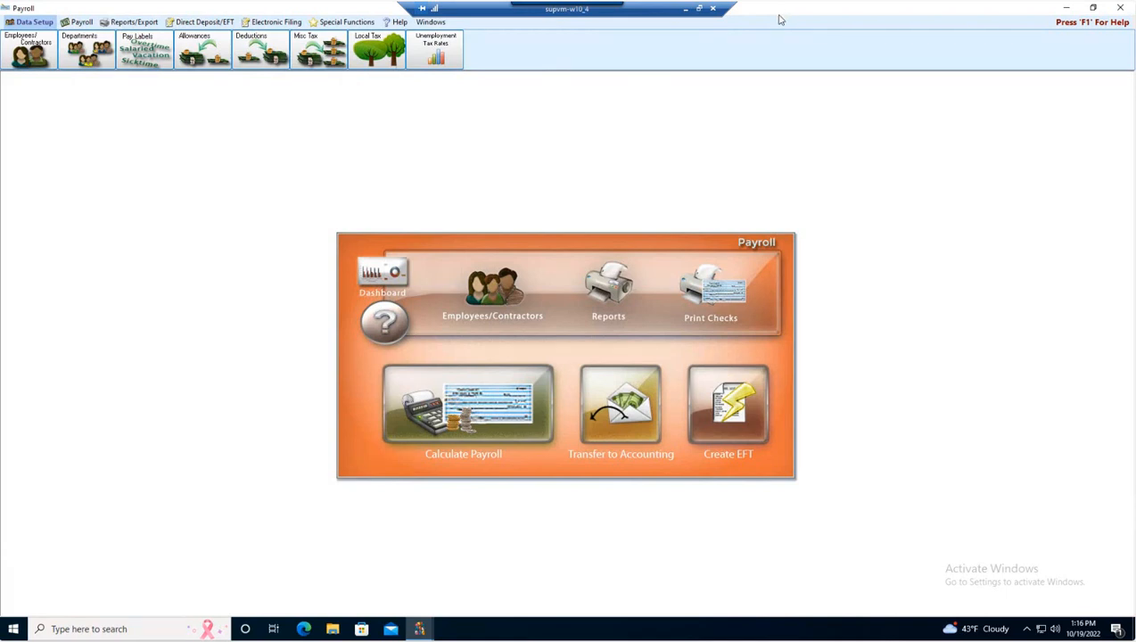
{"action": "left_click", "coordinate": [1117, 7]}
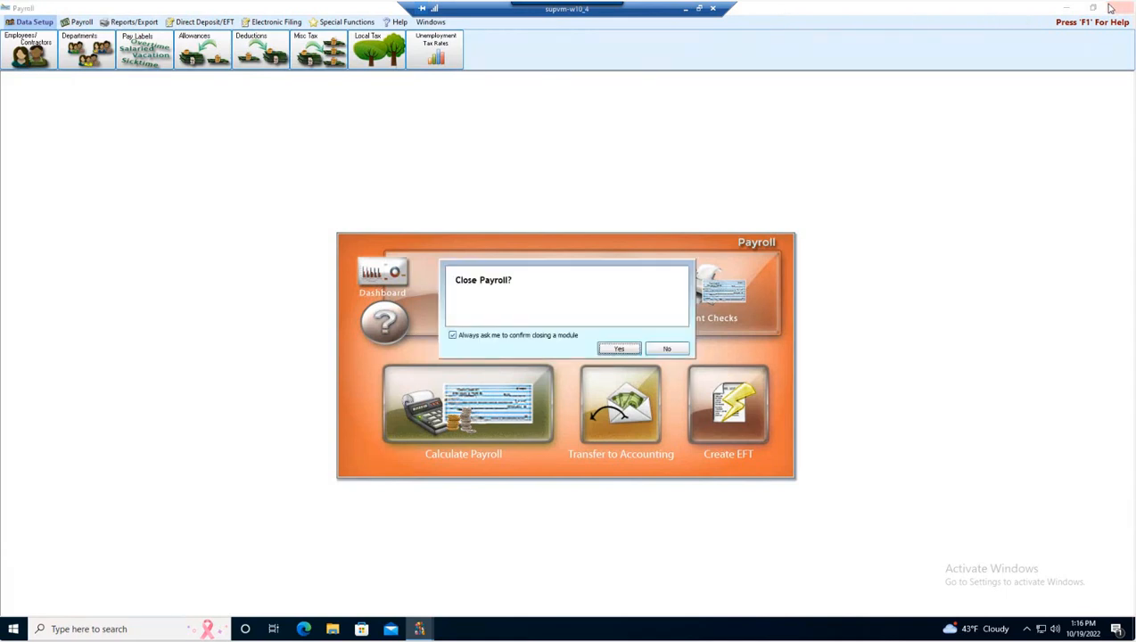
Confirm closing Payroll, go to Administration > Security, and add a new user.
{"action": "left_click", "coordinate": [619, 349]}
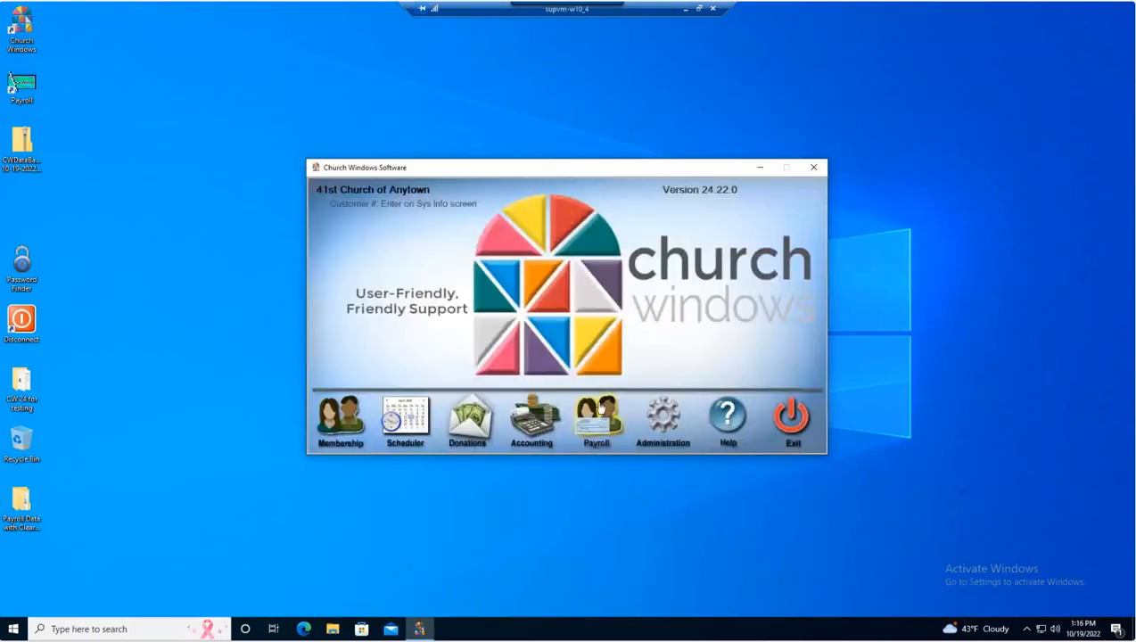
{"action": "left_click", "coordinate": [665, 420]}
{"action": "left_click", "coordinate": [693, 375]}
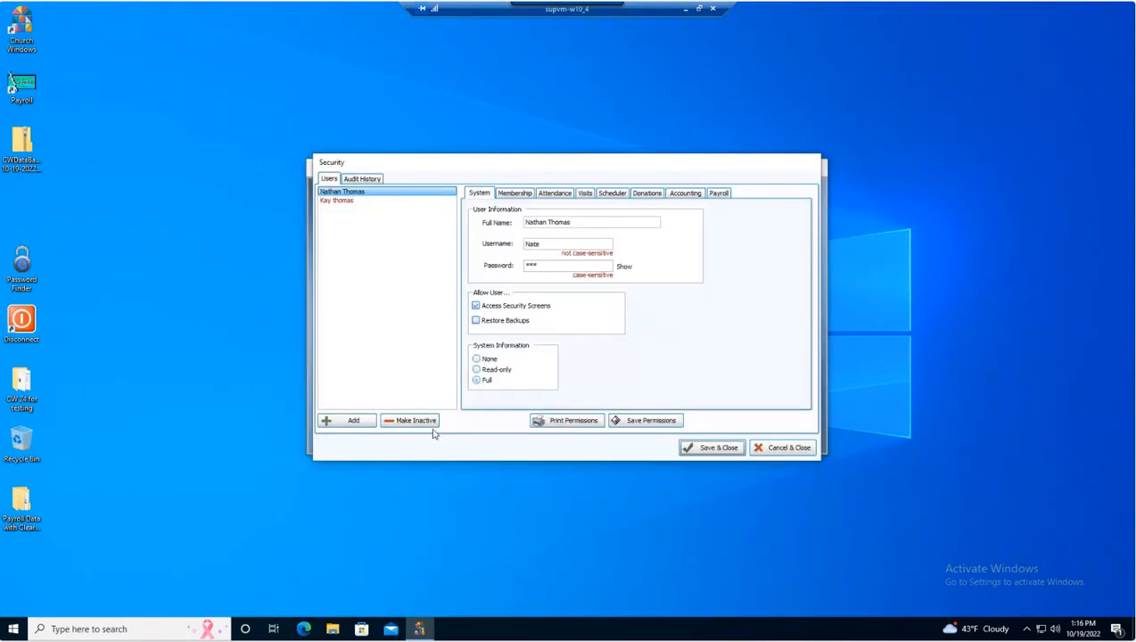
{"action": "left_click", "coordinate": [353, 420]}
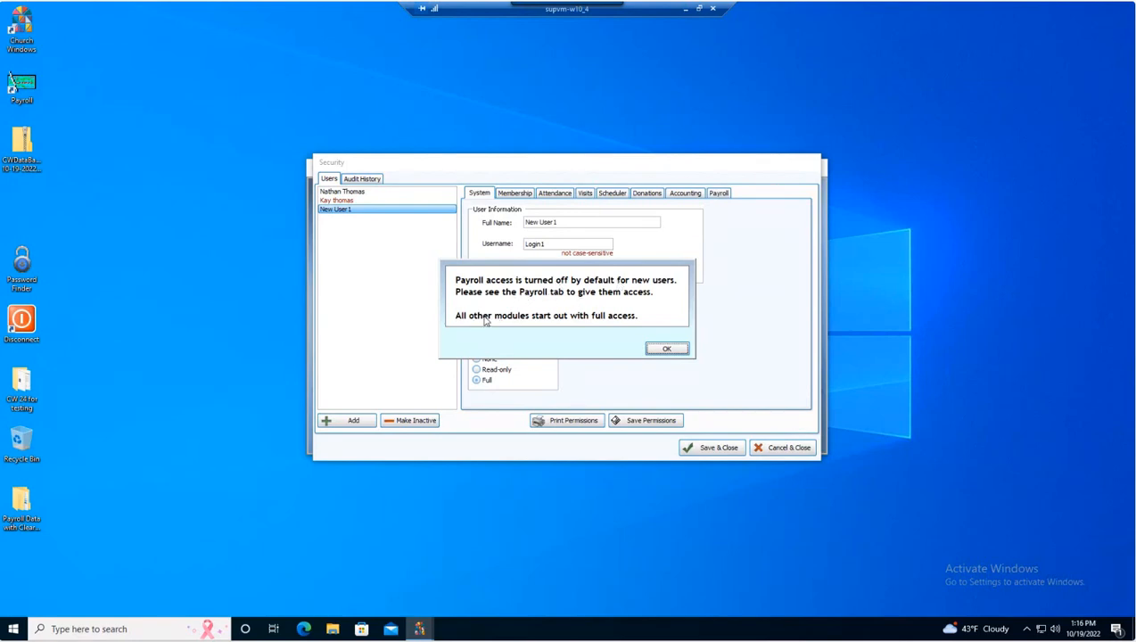
Dismiss the Payroll access notice and enter the new user's full name and username.
{"action": "left_click", "coordinate": [668, 348]}
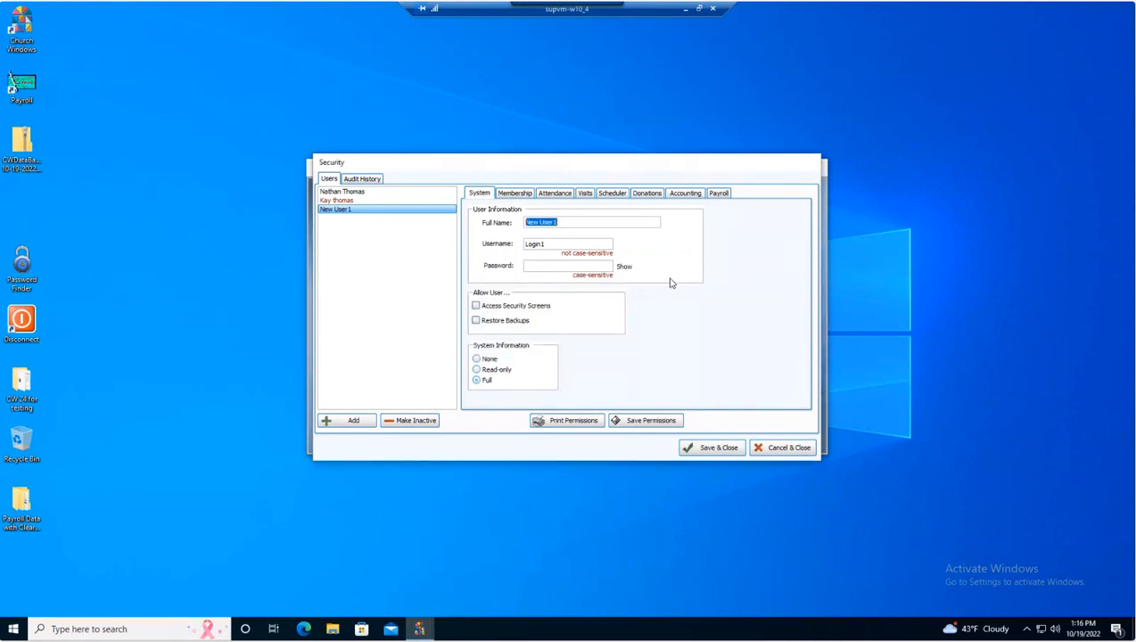
{"action": "key", "text": "Tab"}
{"action": "type", "text": "j"}
Review the new user's Membership, Attendance, Visits, Scheduler, Donations, Accounting and Payroll permission tabs.
{"action": "left_click", "coordinate": [719, 193]}
{"action": "left_click", "coordinate": [484, 196]}
{"action": "left_click", "coordinate": [515, 194]}
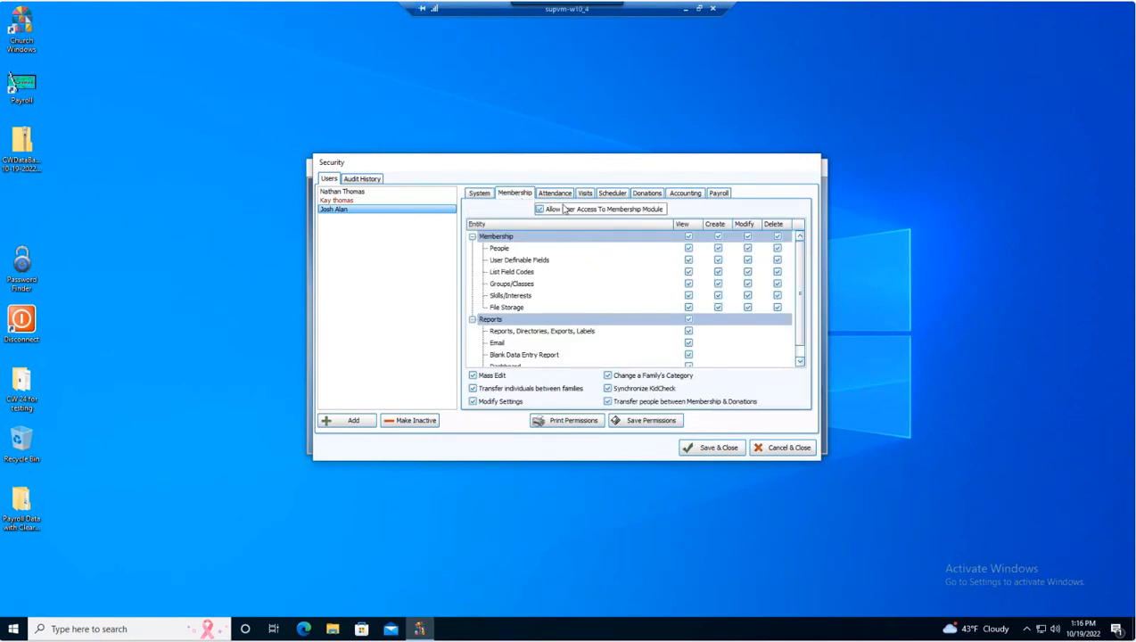
{"action": "left_click", "coordinate": [560, 196]}
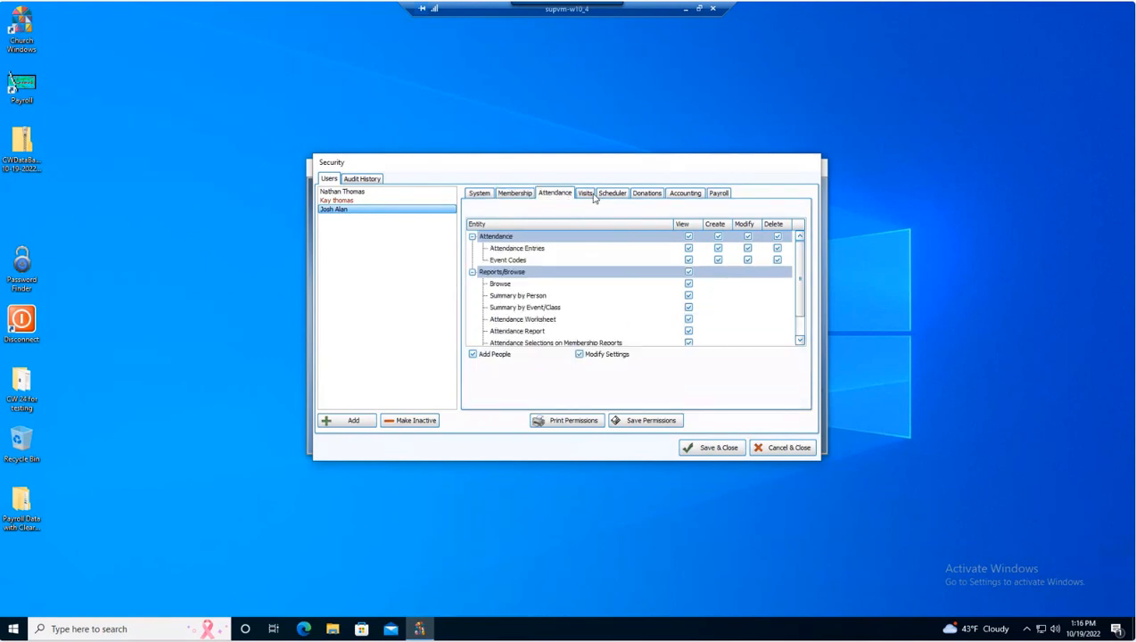
{"action": "left_click", "coordinate": [586, 195]}
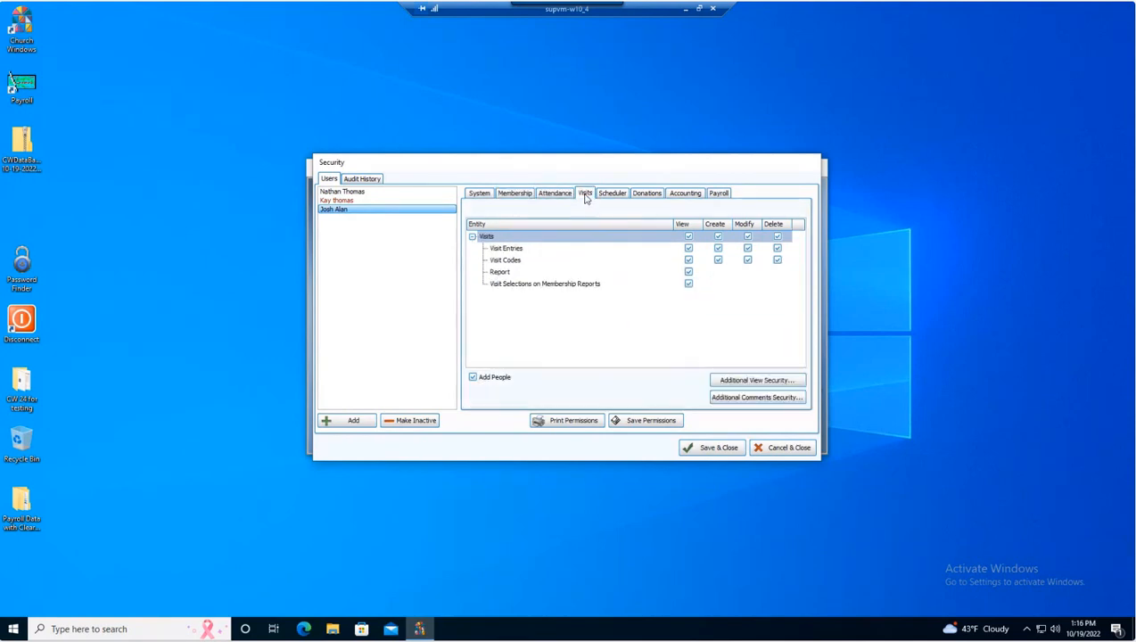
{"action": "left_click", "coordinate": [612, 195]}
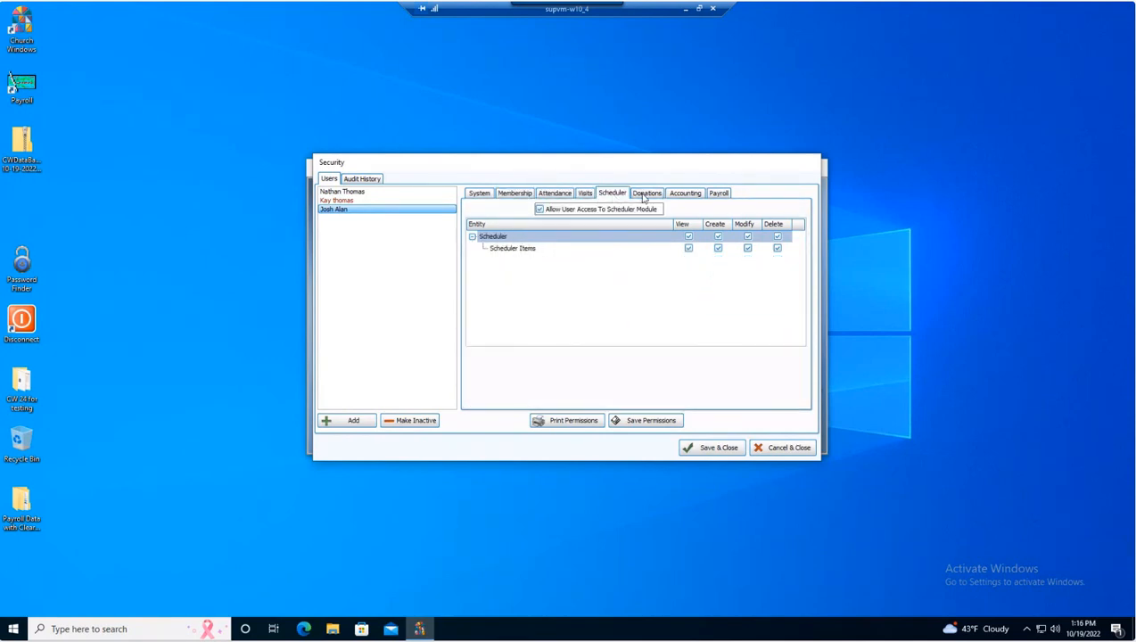
{"action": "left_click", "coordinate": [646, 196]}
{"action": "left_click", "coordinate": [679, 196]}
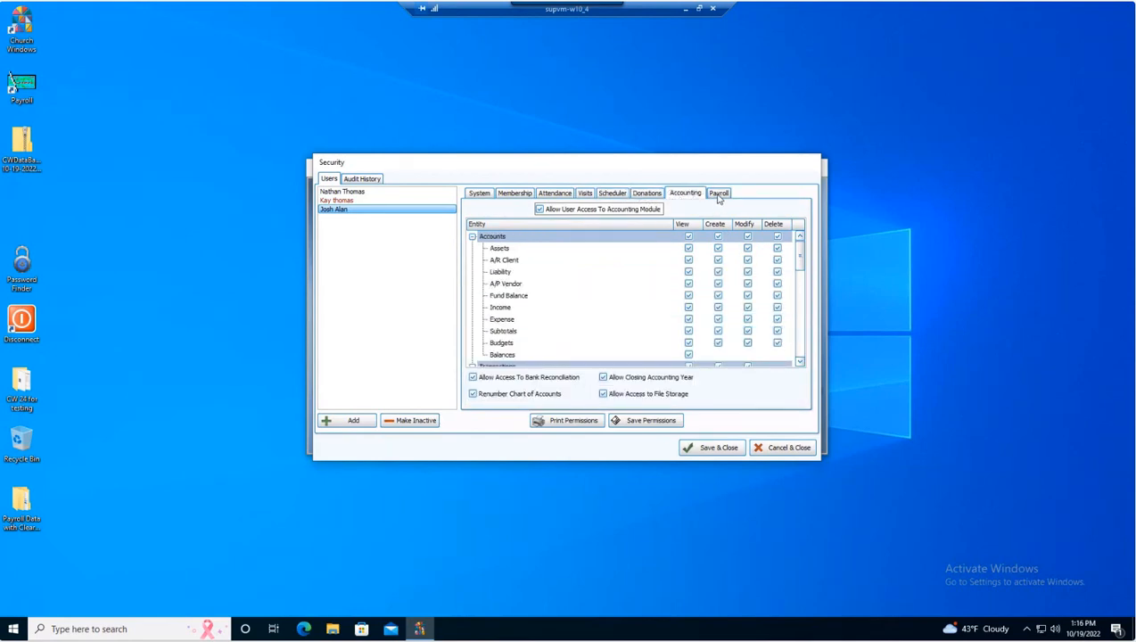
{"action": "left_click", "coordinate": [719, 196]}
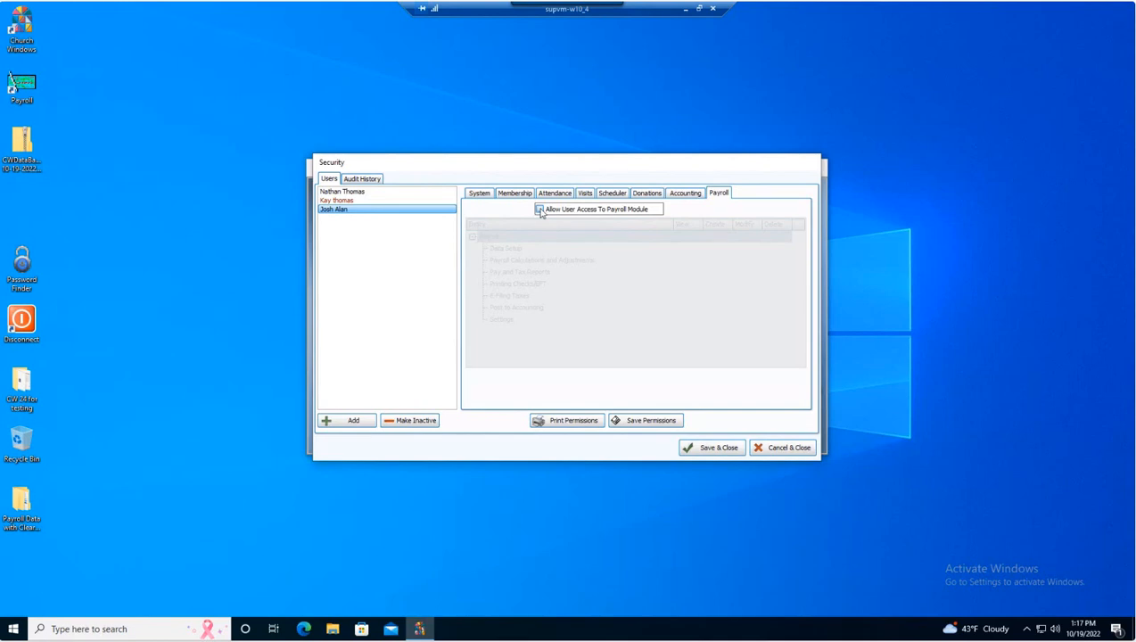
Allow the new user Payroll module access, then scroll through their Accounting permissions grid.
{"action": "left_click", "coordinate": [540, 210]}
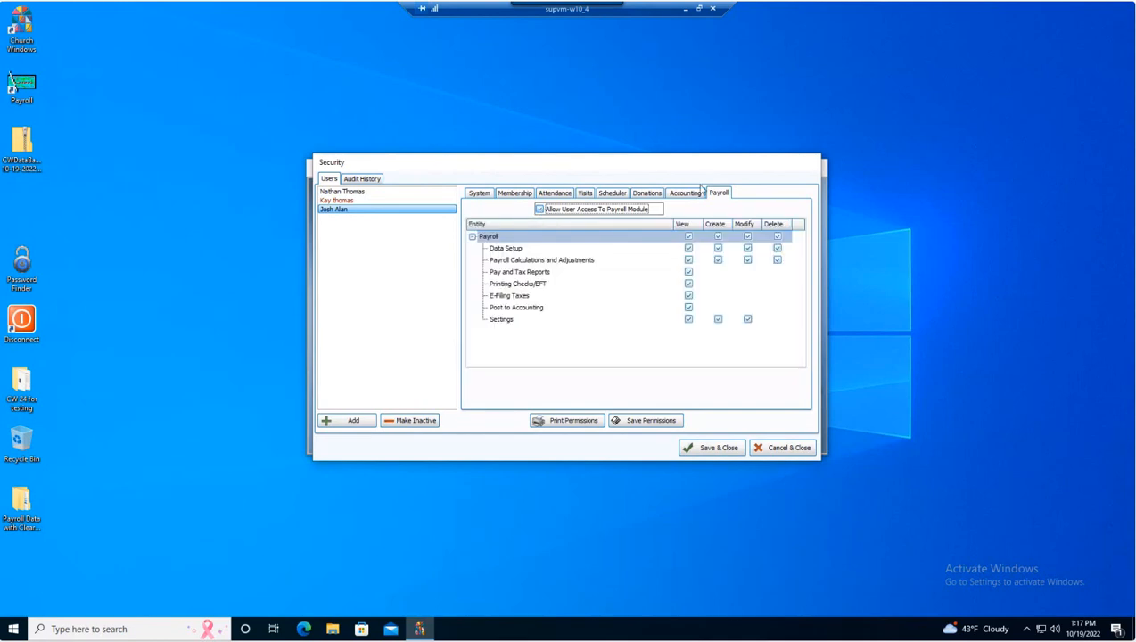
{"action": "left_click", "coordinate": [675, 197]}
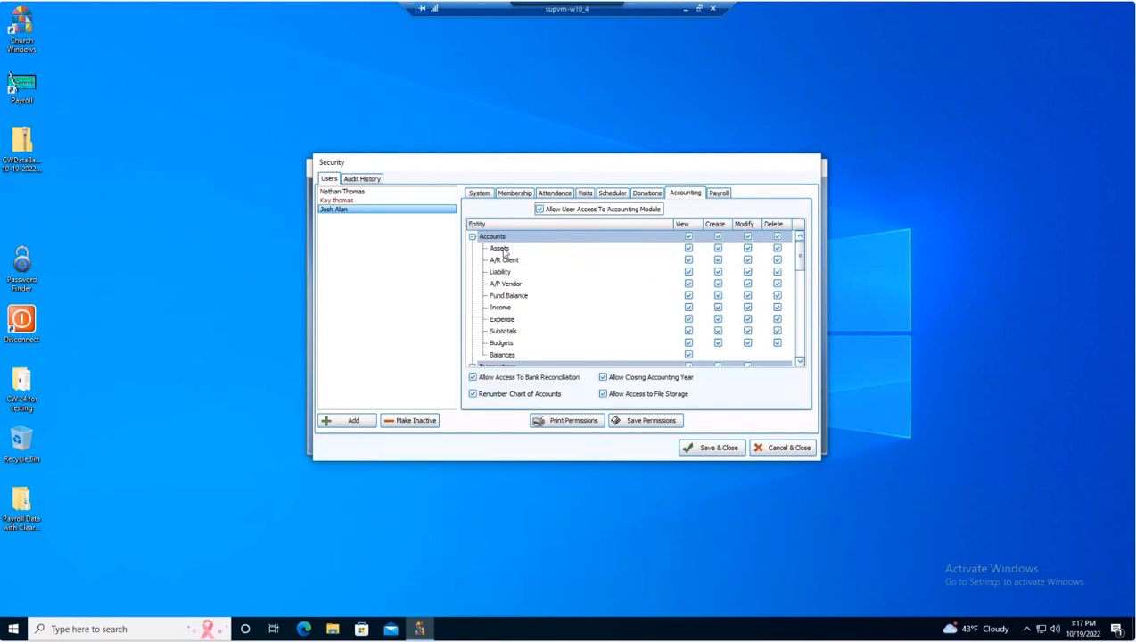
{"action": "scroll", "coordinate": [544, 270], "scroll_direction": "down", "scroll_amount": 3}
{"action": "scroll", "coordinate": [550, 269], "scroll_direction": "down", "scroll_amount": 2}
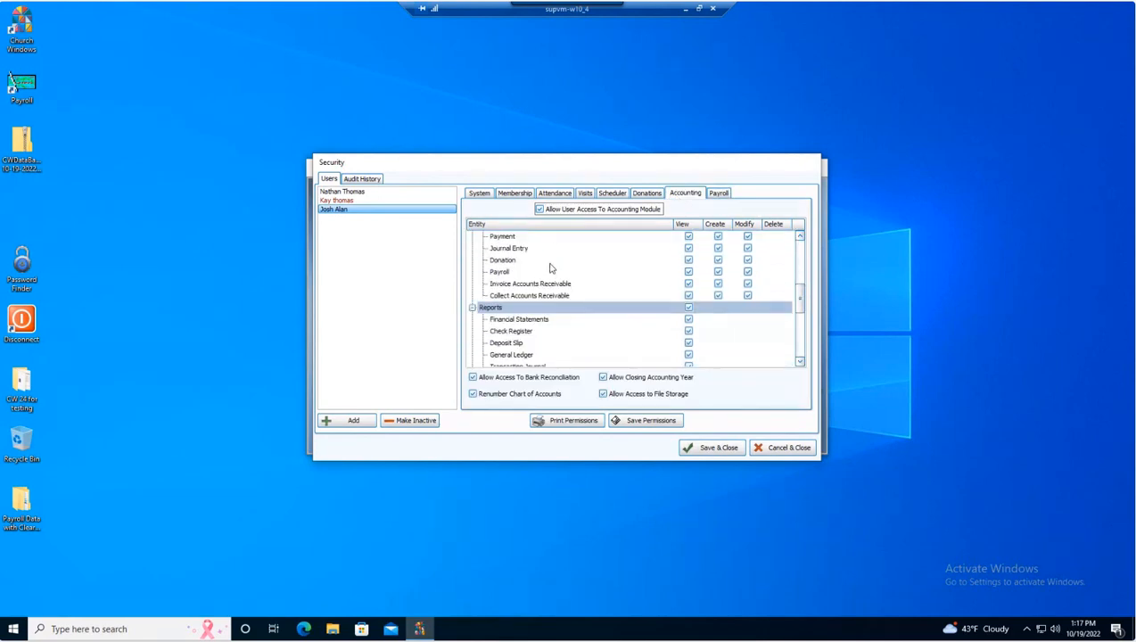
{"action": "scroll", "coordinate": [536, 266], "scroll_direction": "up", "scroll_amount": 4}
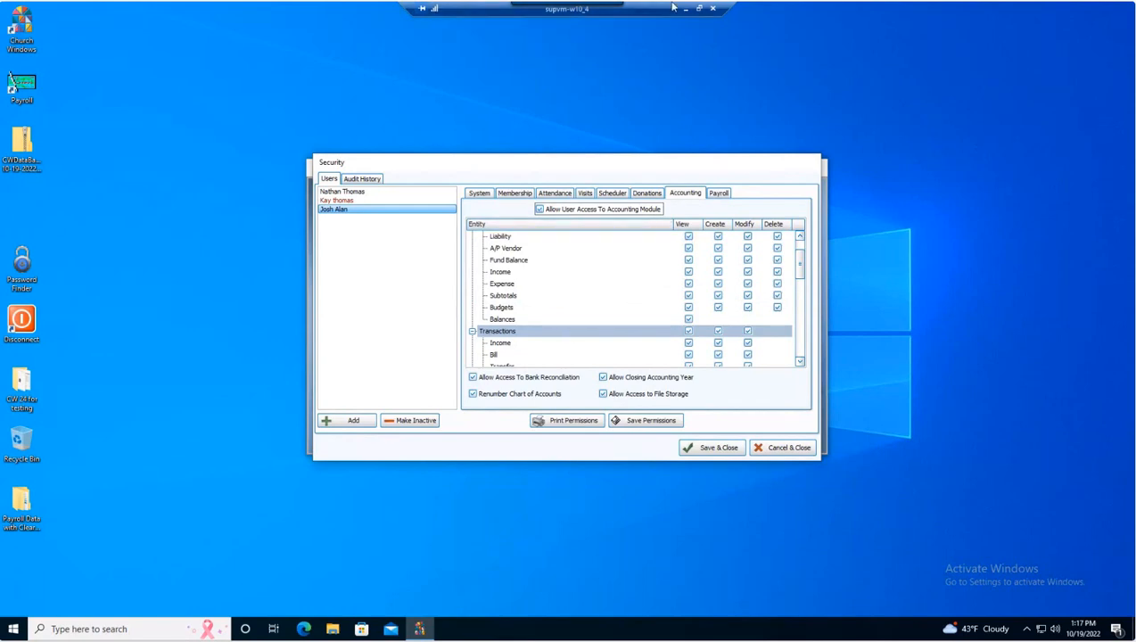
{"action": "scroll", "coordinate": [802, 256], "scroll_direction": "up", "scroll_amount": 1}
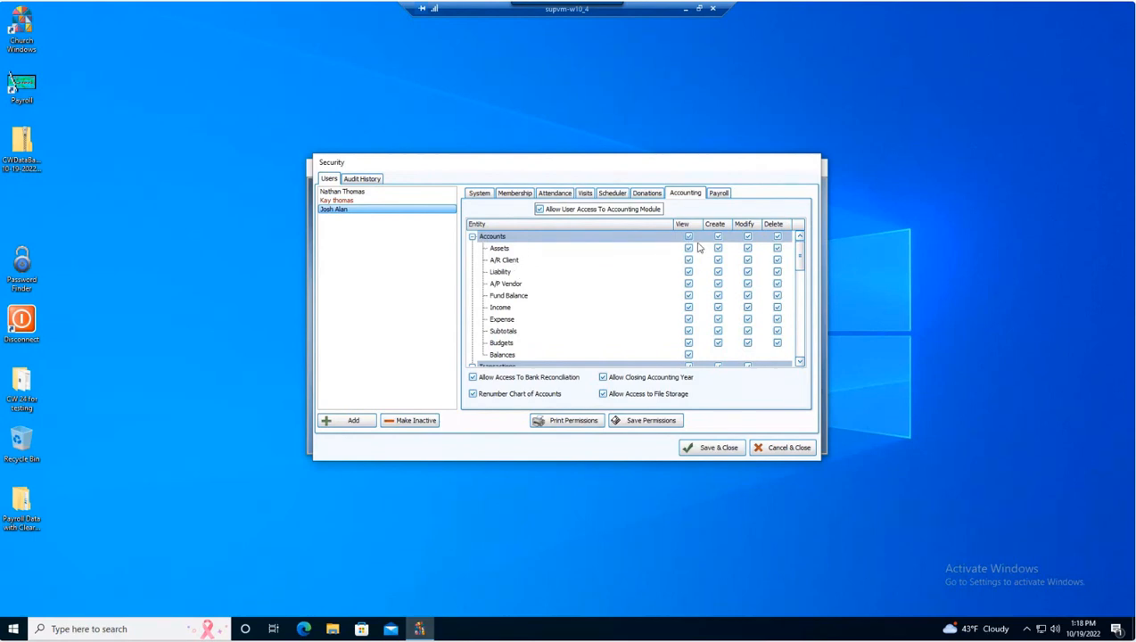
{"action": "scroll", "coordinate": [654, 266], "scroll_direction": "down", "scroll_amount": 3}
{"action": "scroll", "coordinate": [649, 281], "scroll_direction": "down", "scroll_amount": 2}
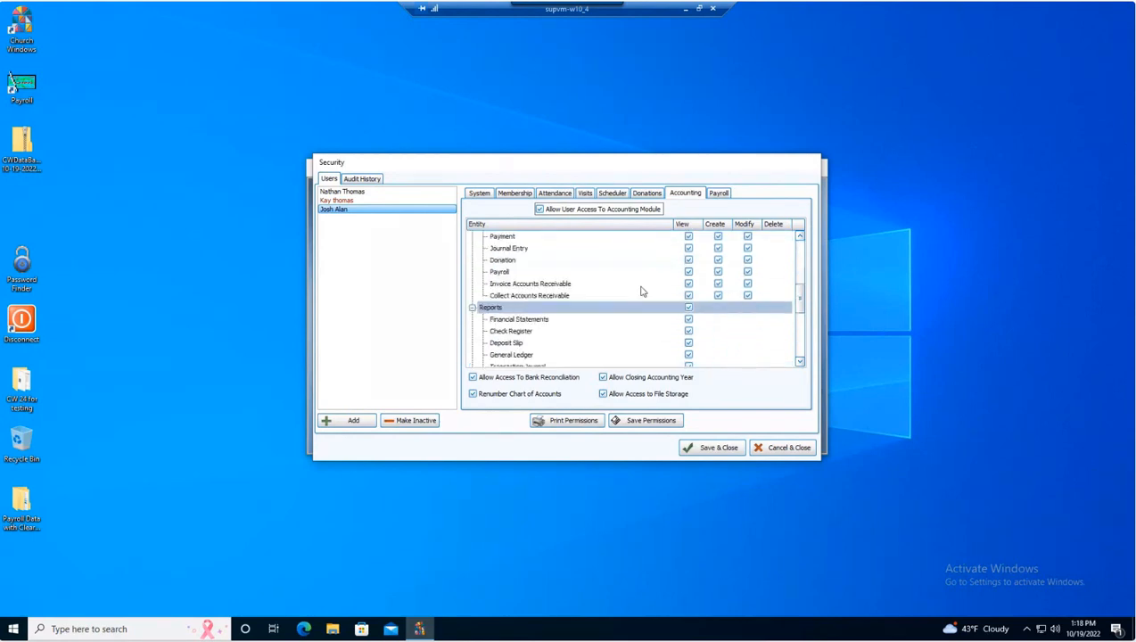
{"action": "scroll", "coordinate": [647, 292], "scroll_direction": "up", "scroll_amount": 3}
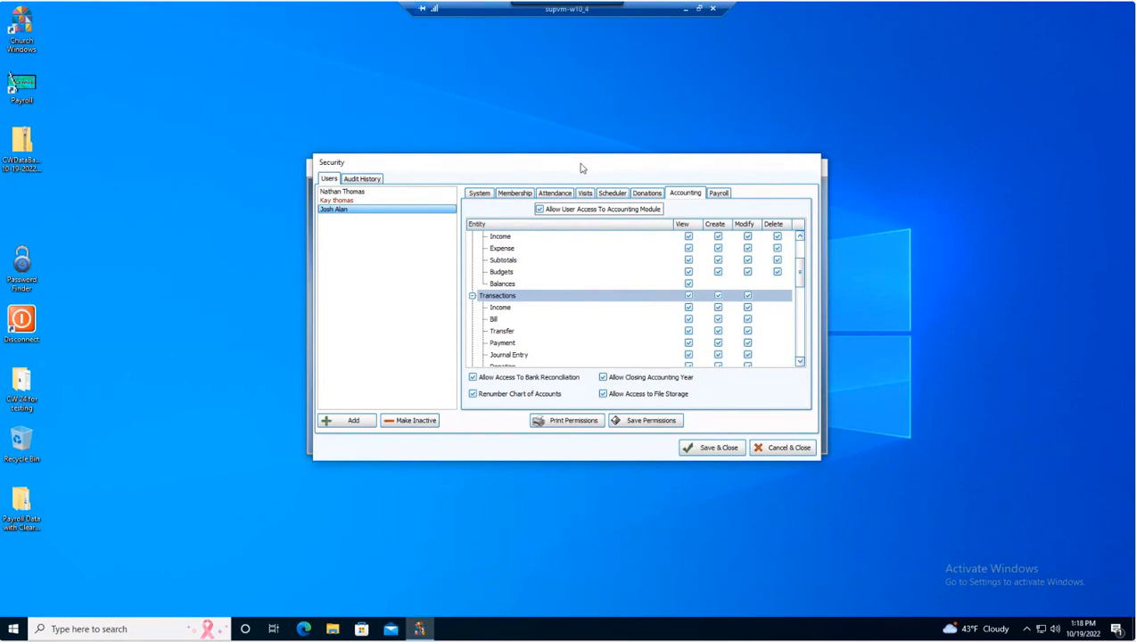
Remove Allow User Access for Donations, Scheduler and Membership, then Save & Close the user.
{"action": "left_click", "coordinate": [648, 196]}
{"action": "left_click", "coordinate": [540, 209]}
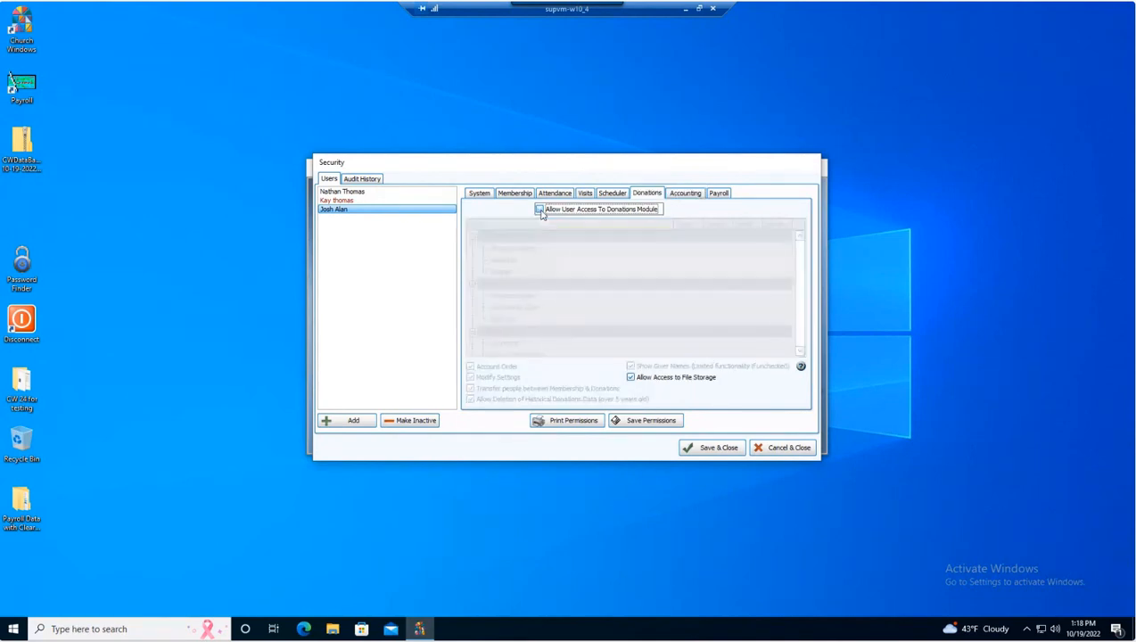
{"action": "left_click", "coordinate": [609, 196]}
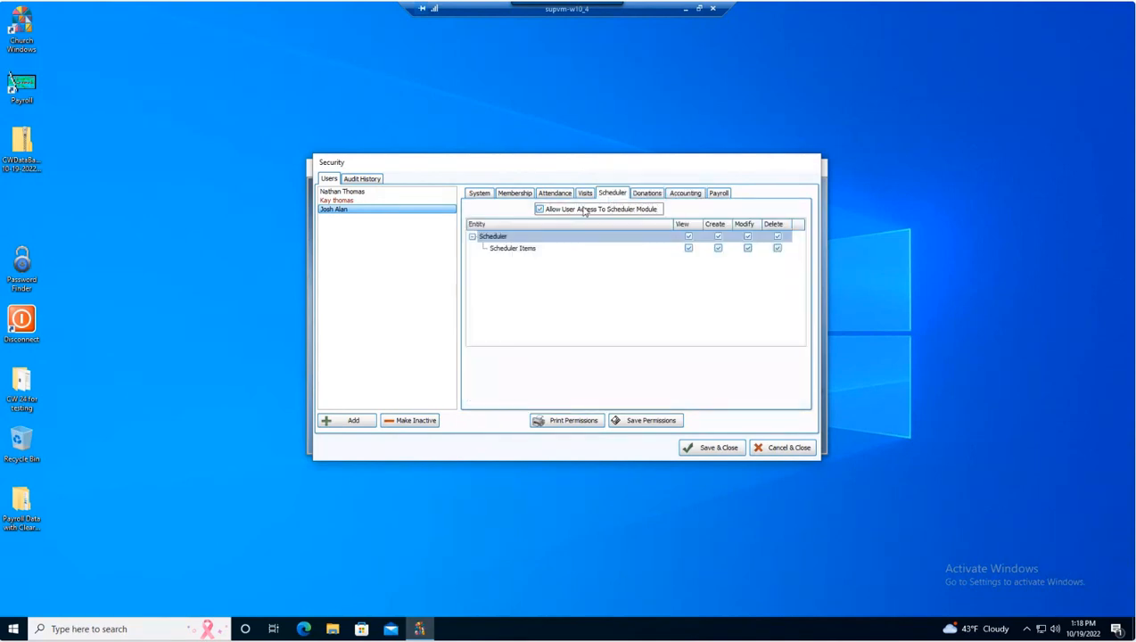
{"action": "left_click", "coordinate": [540, 209]}
{"action": "left_click", "coordinate": [586, 194]}
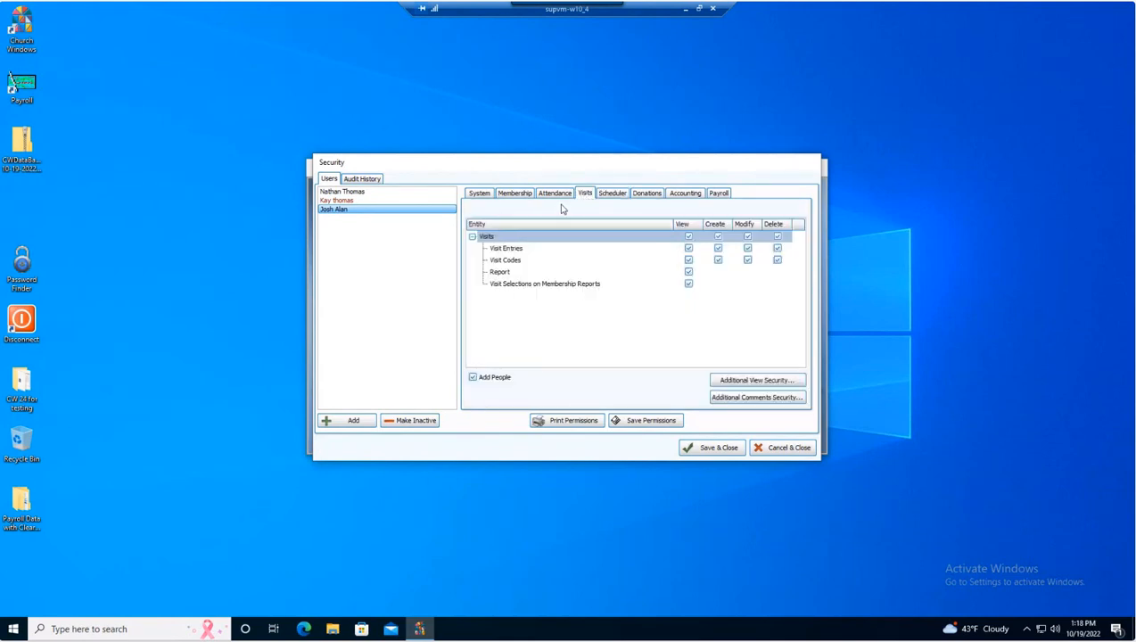
{"action": "left_click", "coordinate": [551, 195]}
{"action": "left_click", "coordinate": [512, 193]}
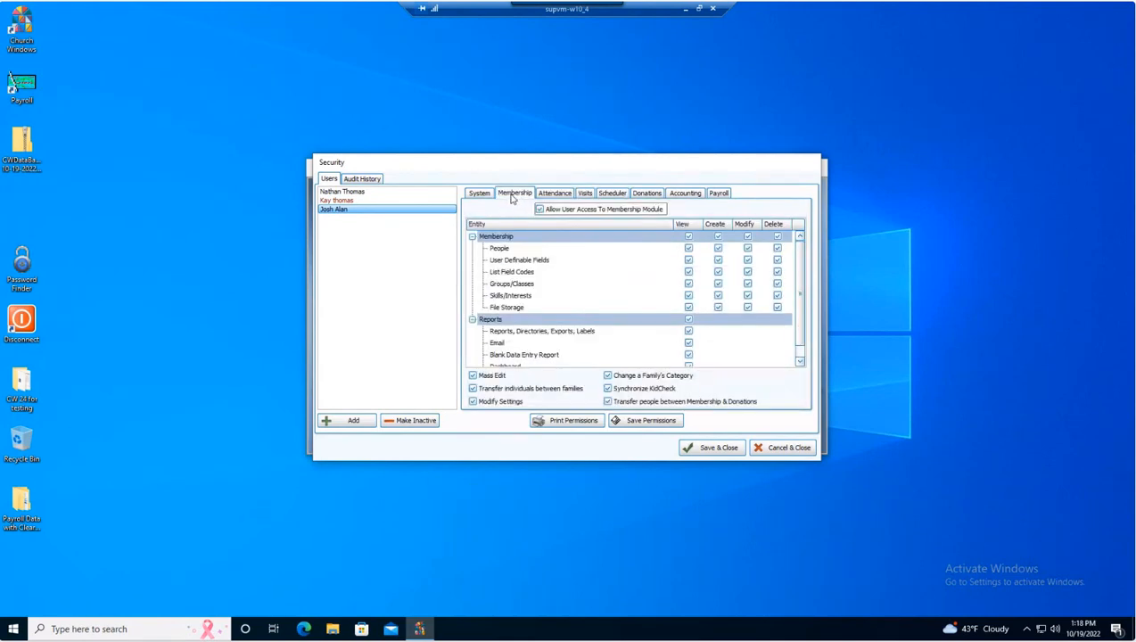
{"action": "left_click", "coordinate": [540, 210]}
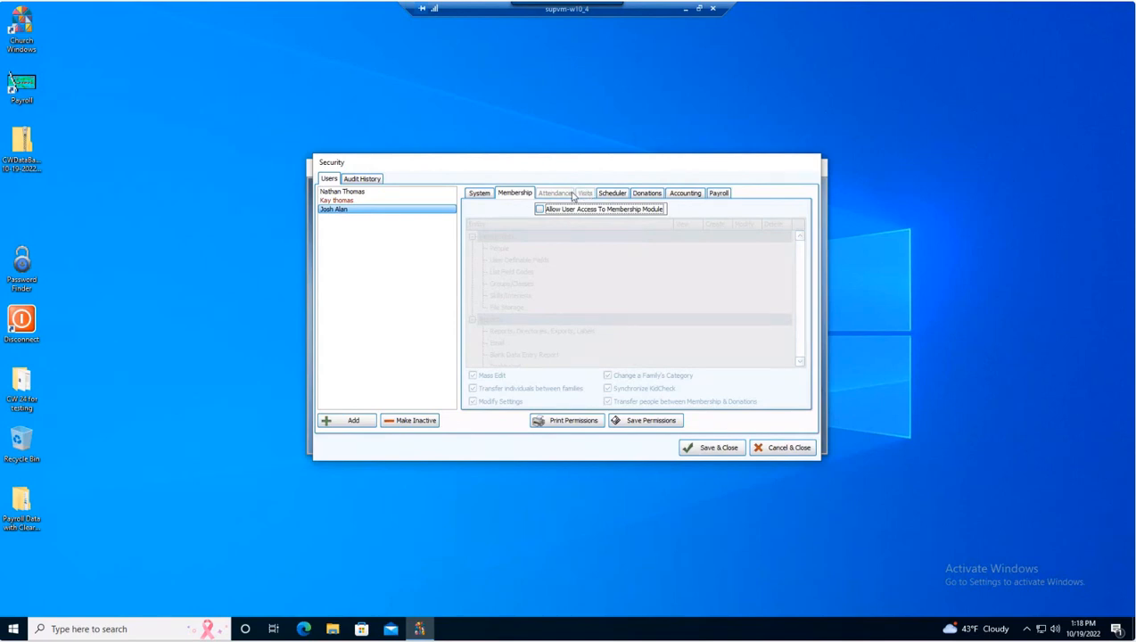
{"action": "left_click", "coordinate": [480, 194]}
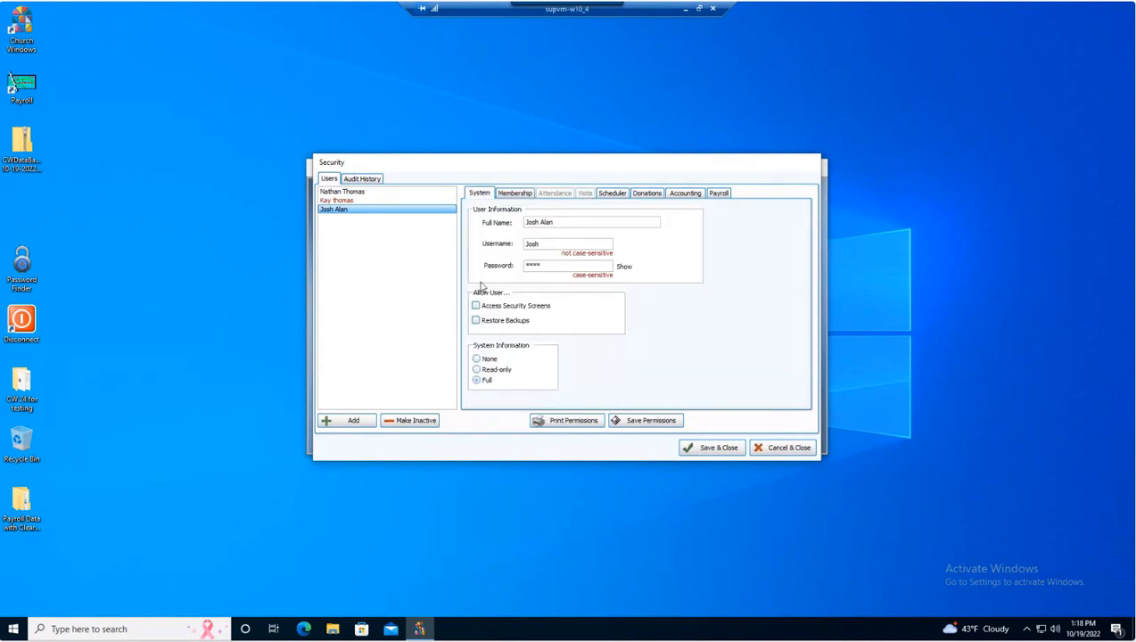
{"action": "left_click", "coordinate": [722, 448]}
Exit and relaunch Church Windows, then log in with the new user's username and password.
{"action": "left_click", "coordinate": [775, 435]}
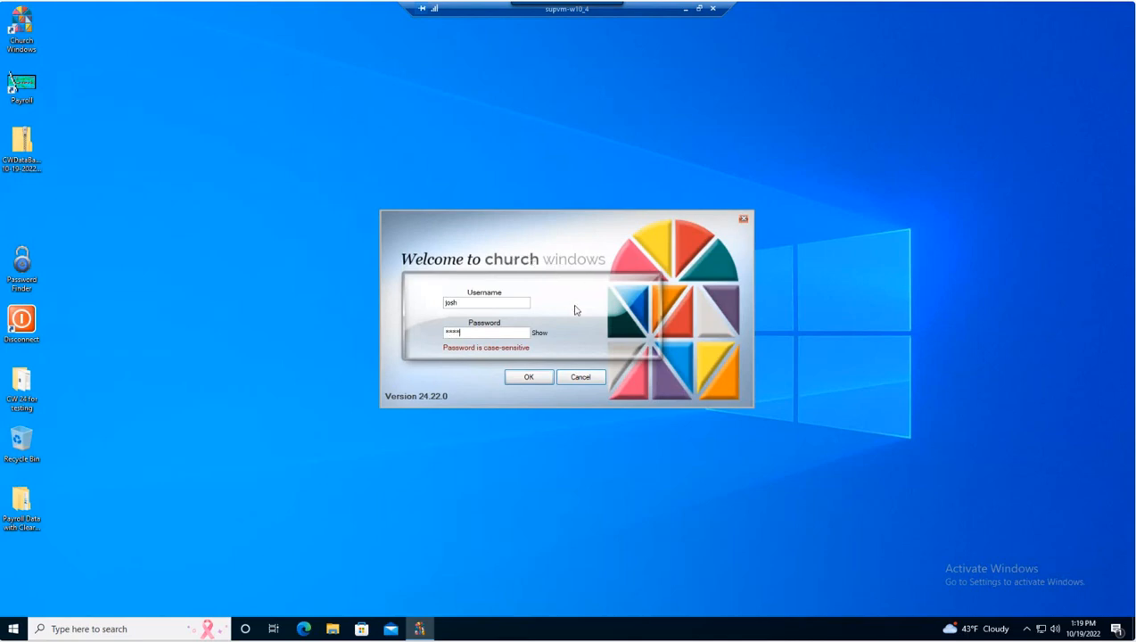
{"action": "left_click", "coordinate": [533, 378]}
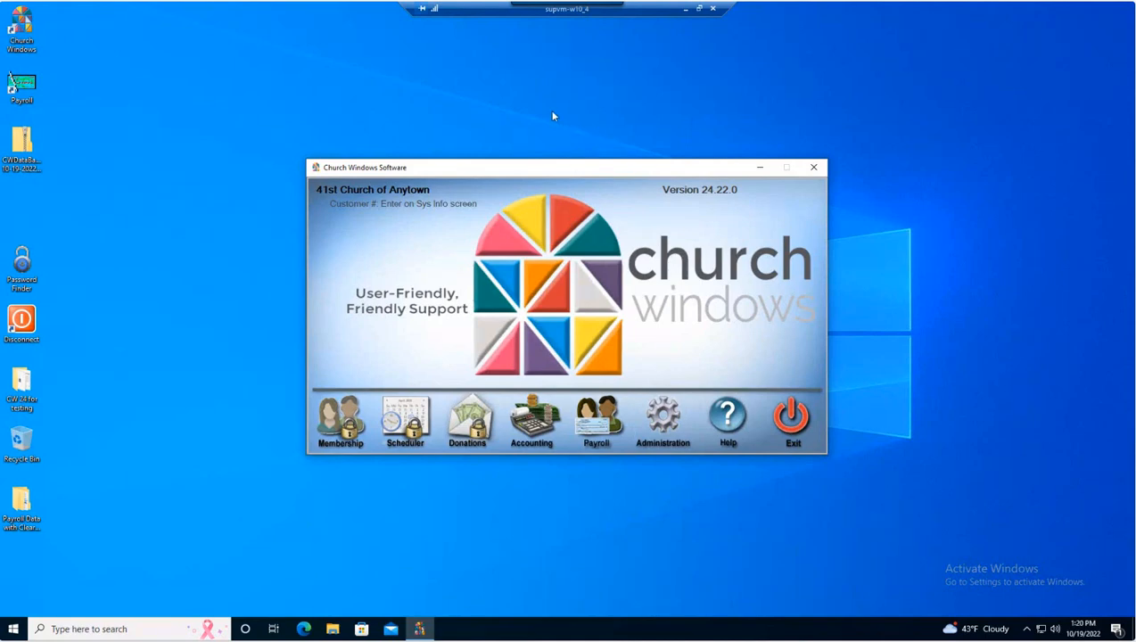
{"action": "right_click", "coordinate": [531, 128]}
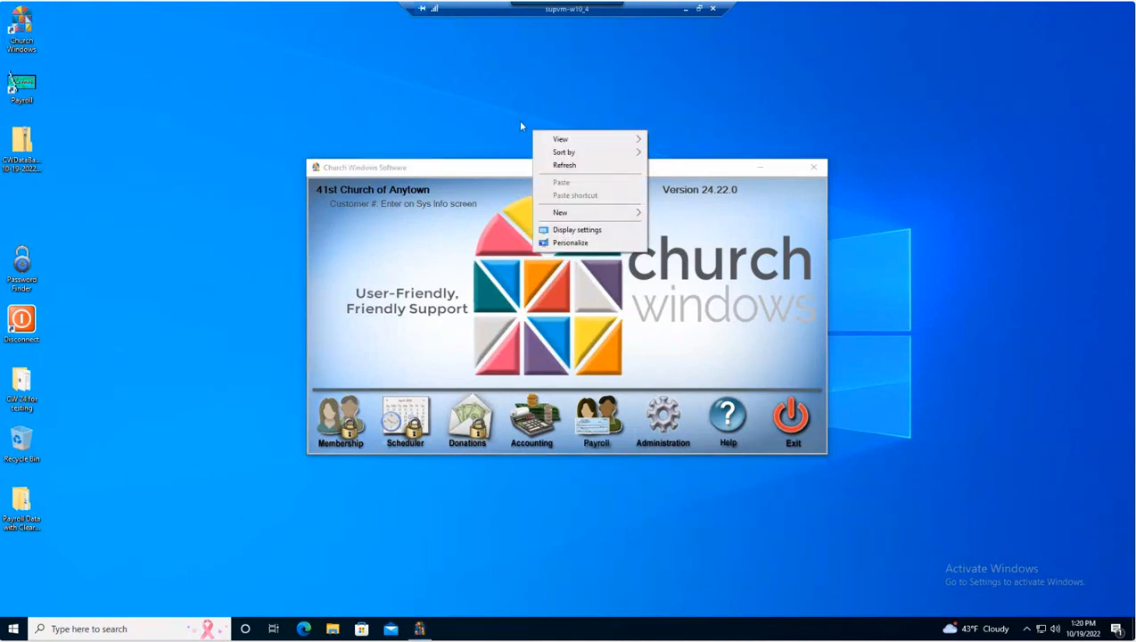
{"action": "left_click", "coordinate": [519, 122]}
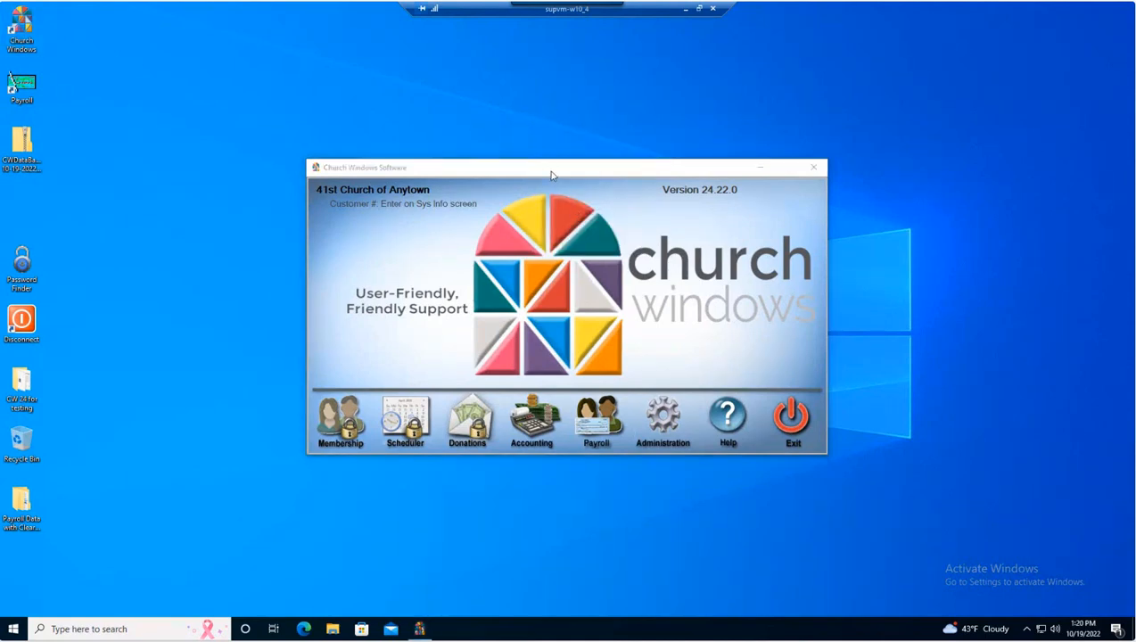